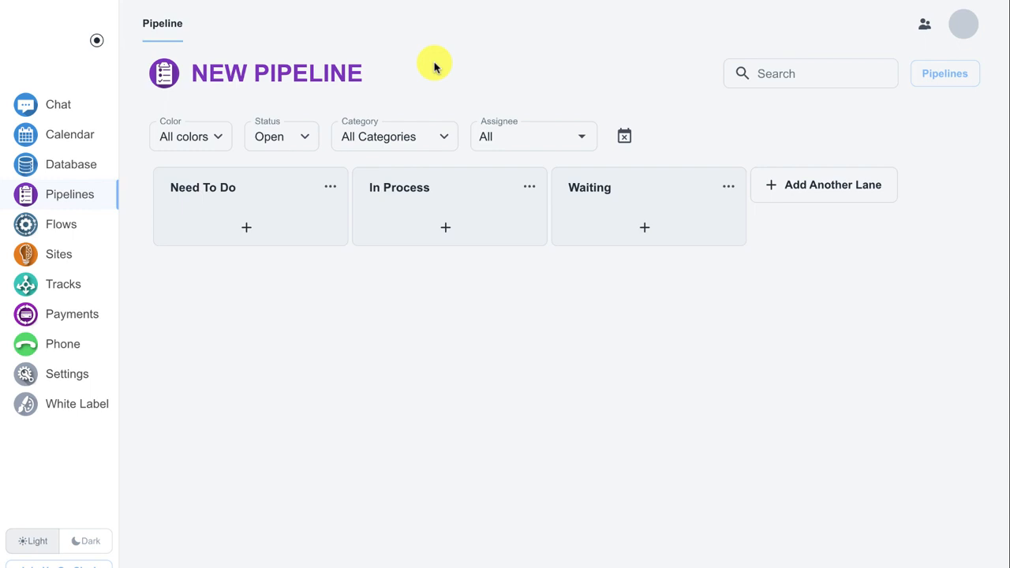
# Create a new pipeline board named "Sales Pipeline" with the pipeline type Opportunity and USD as currency
pyautogui.click(938, 79)
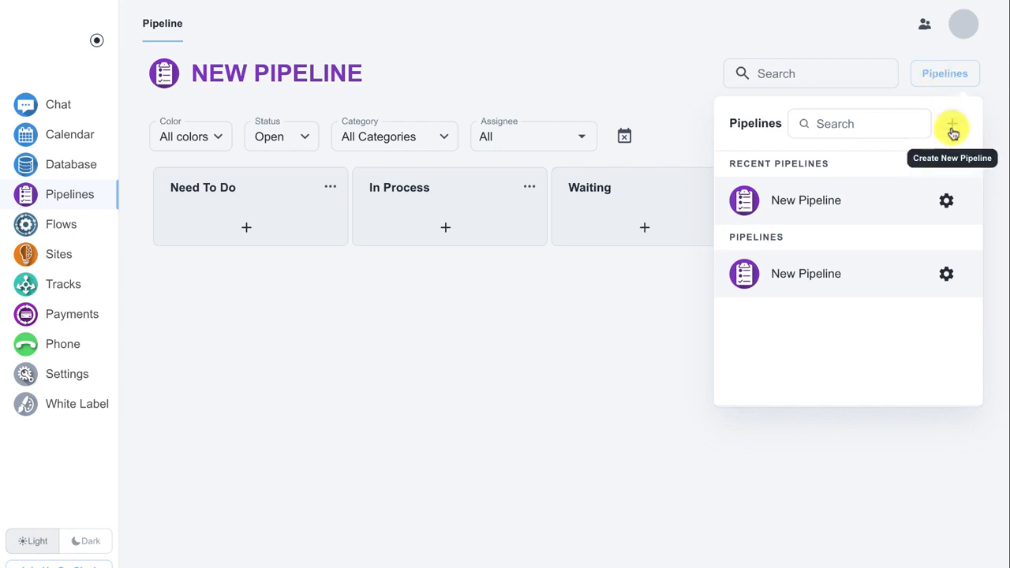
pyautogui.click(953, 133)
pyautogui.click(466, 262)
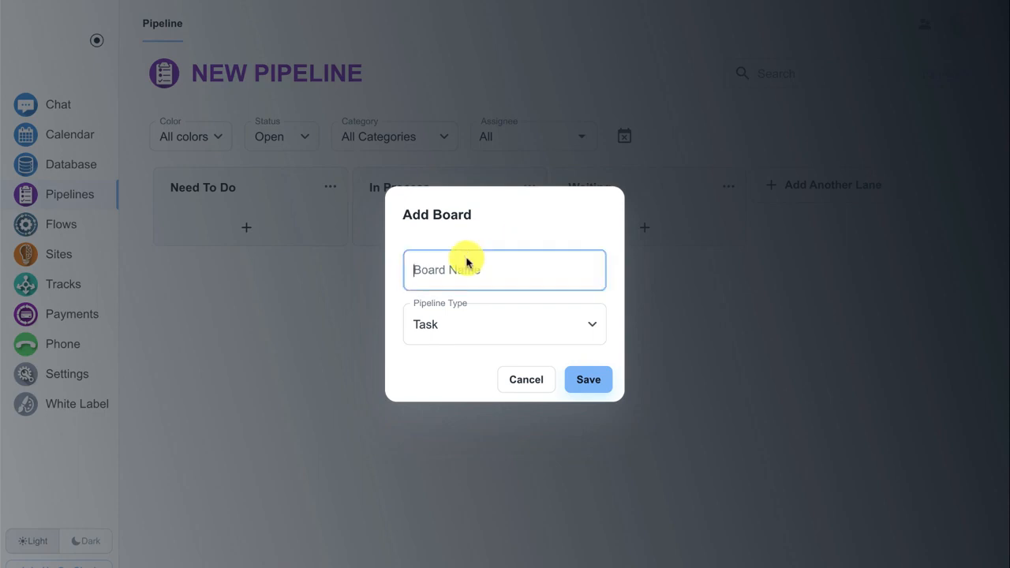
pyautogui.write('Sales Pipeline')
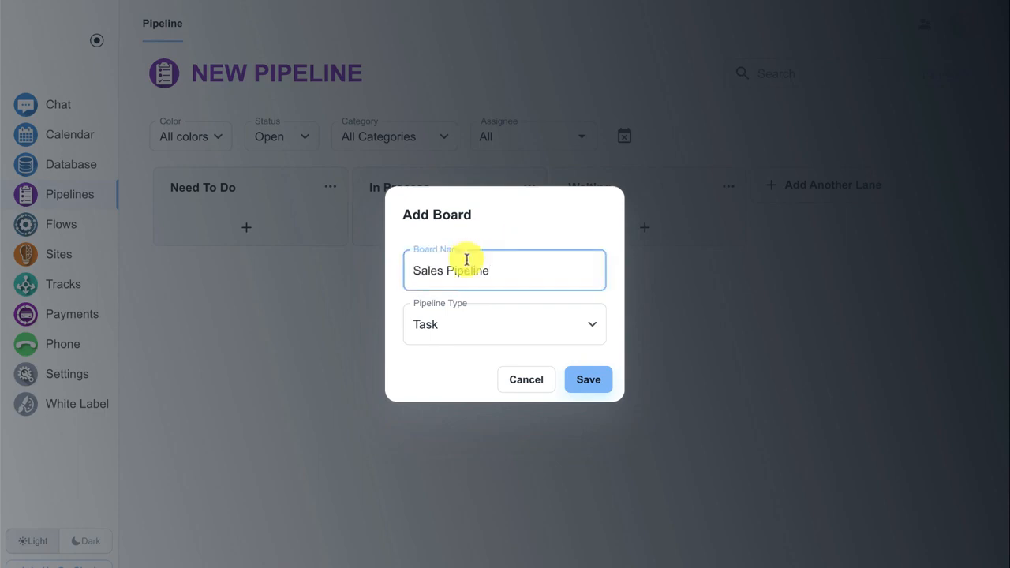
pyautogui.click(461, 324)
pyautogui.click(453, 388)
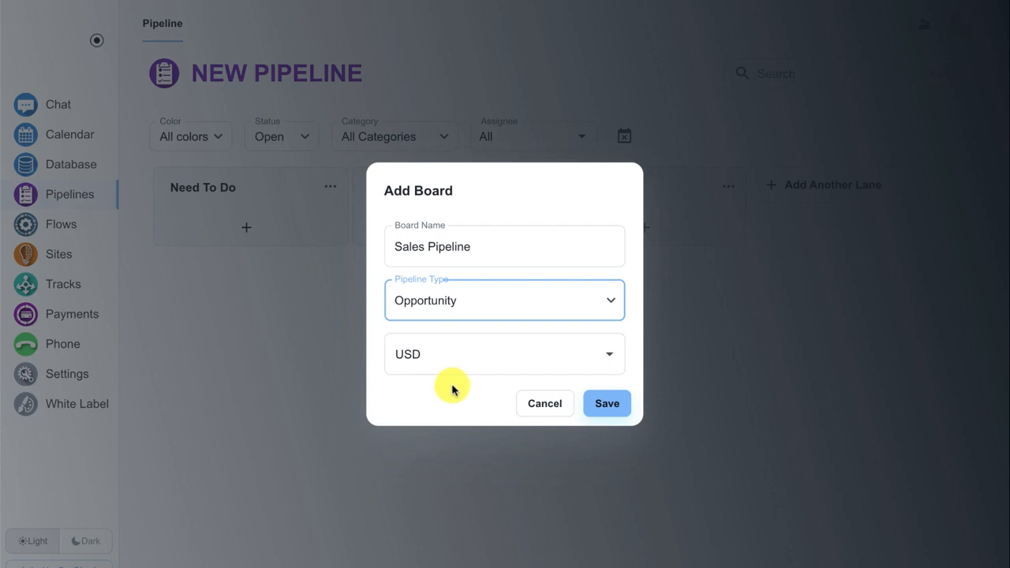
pyautogui.click(597, 405)
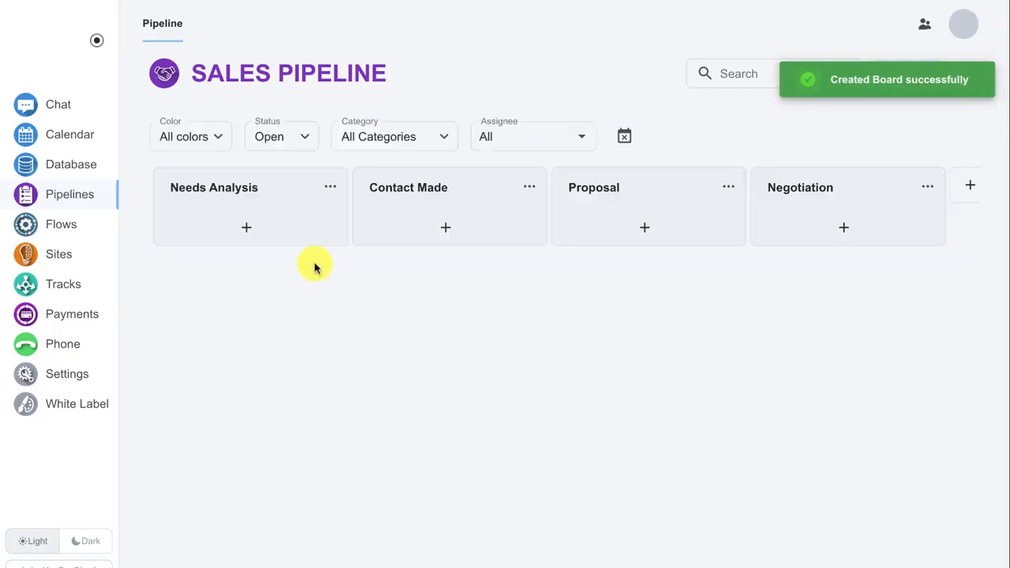
# Rename the Needs Analysis lane to "Need to Call"
pyautogui.click(226, 187)
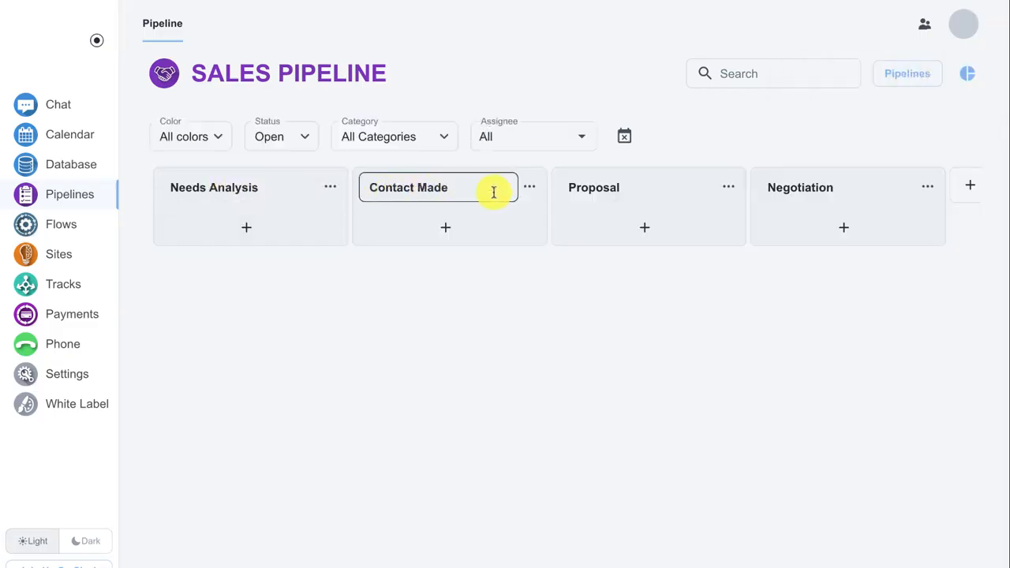
pyautogui.click(251, 187)
pyautogui.tripleClick(259, 187)
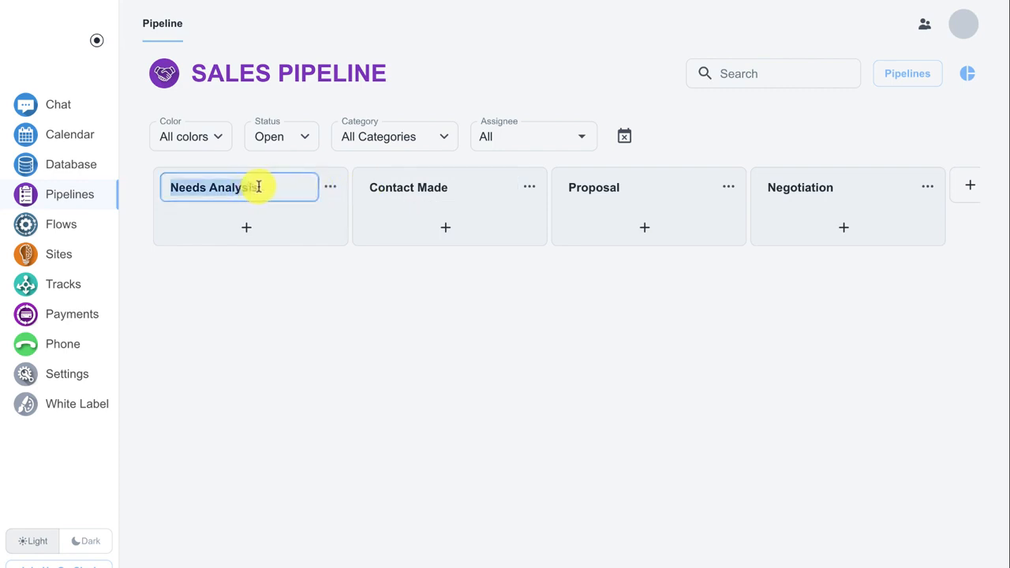
pyautogui.write('Need to Call')
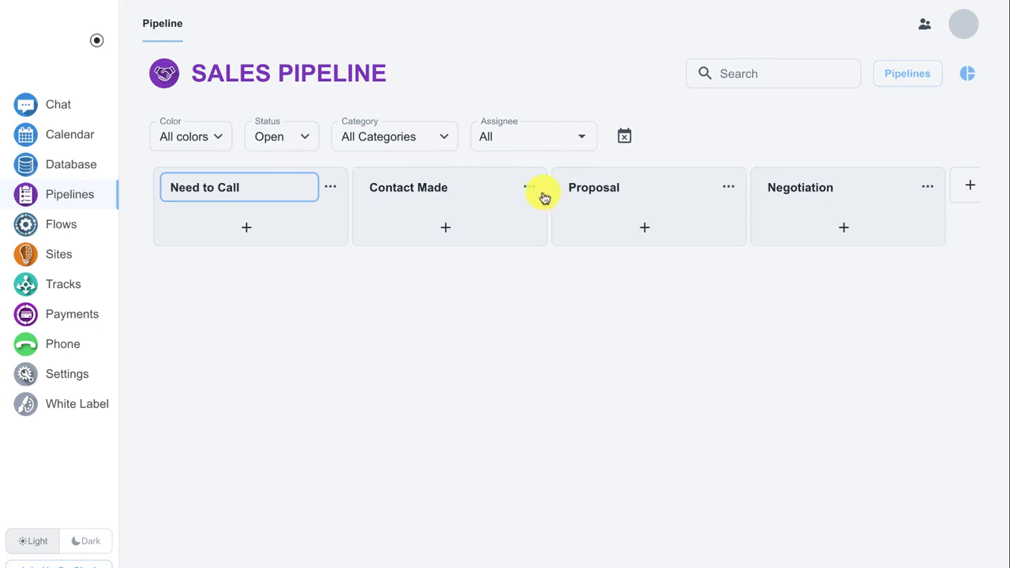
# Move the Proposal lane ahead of the Contact Made lane
pyautogui.click(690, 187)
pyautogui.moveTo(718, 176); pyautogui.dragTo(511, 180)
pyautogui.hscroll(3, 907, 192)
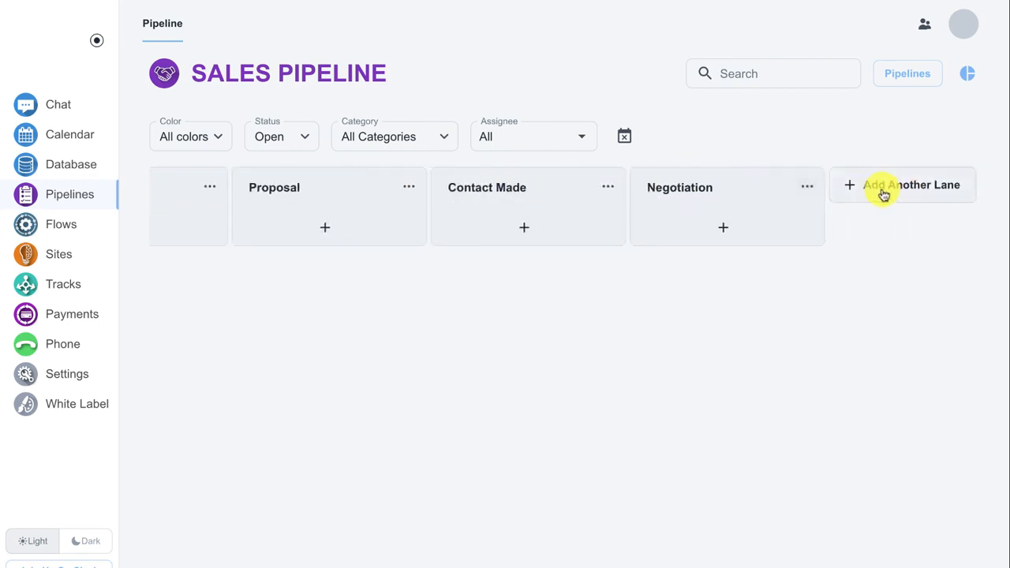
pyautogui.hscroll(-3, 803, 194)
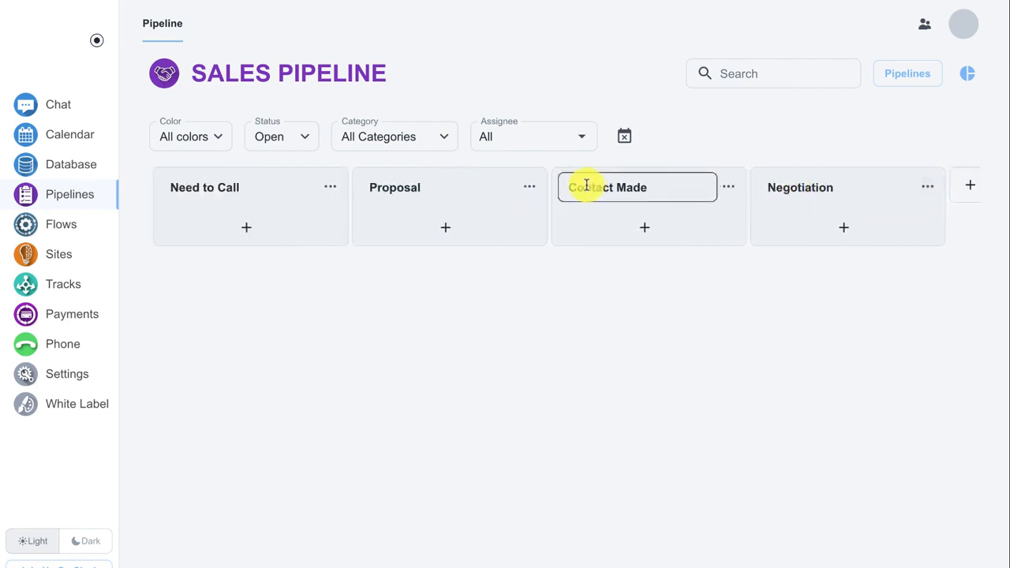
# Add one opportunity card to the Need to Call lane titled with the prospect's full name, and close the blank follow-up entry
pyautogui.click(243, 228)
pyautogui.write('Joe Smith')
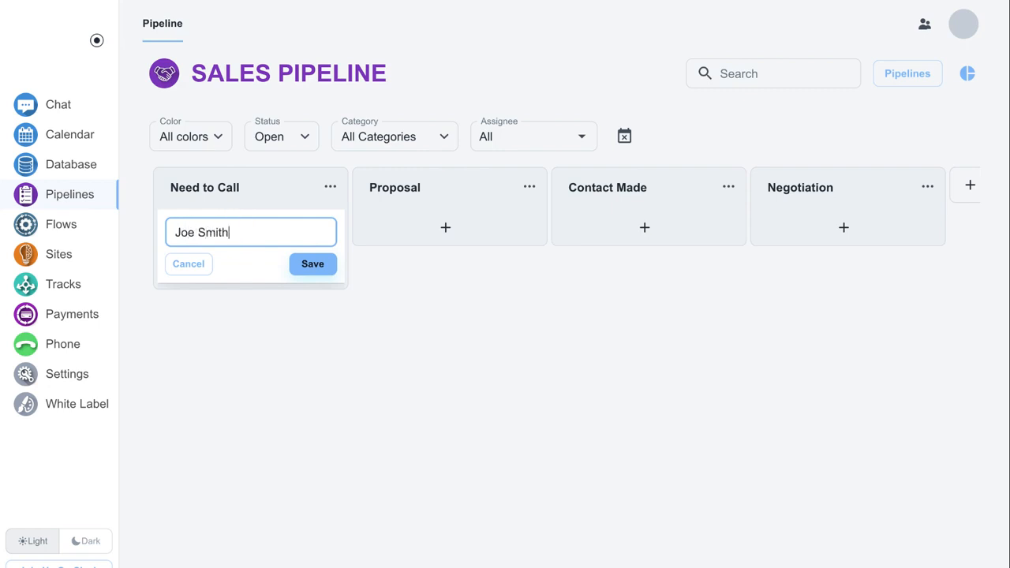
pyautogui.press('Return')
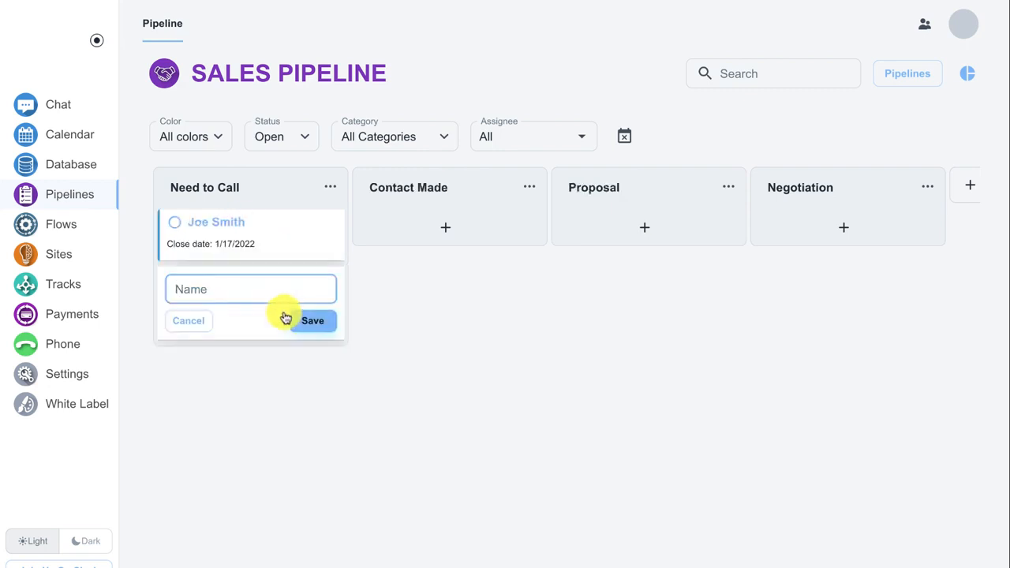
pyautogui.moveTo(278, 242); pyautogui.dragTo(228, 221)
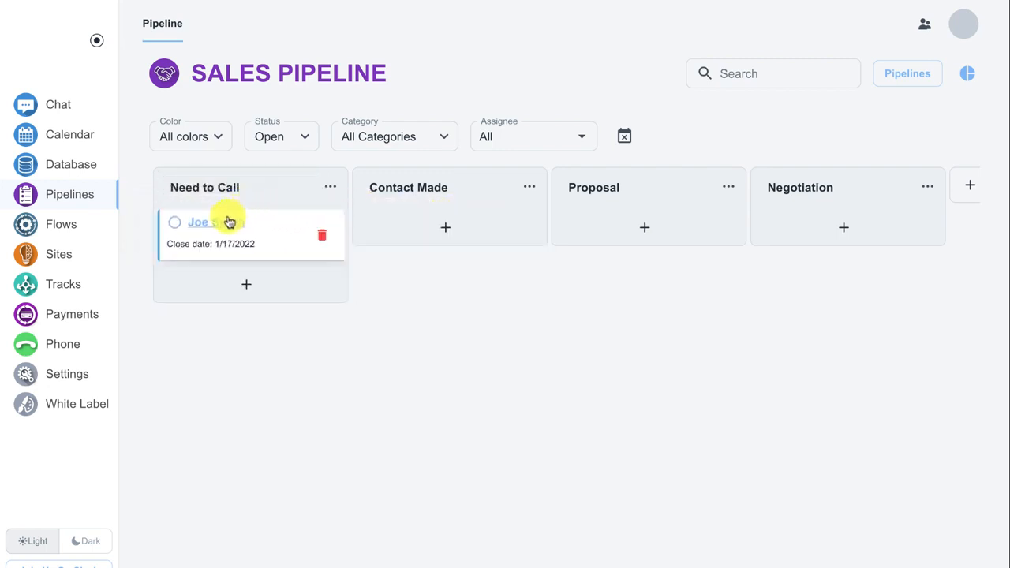
# Open the card in the Need to Call lane and review its fields and the available opportunity sources
pyautogui.click(223, 226)
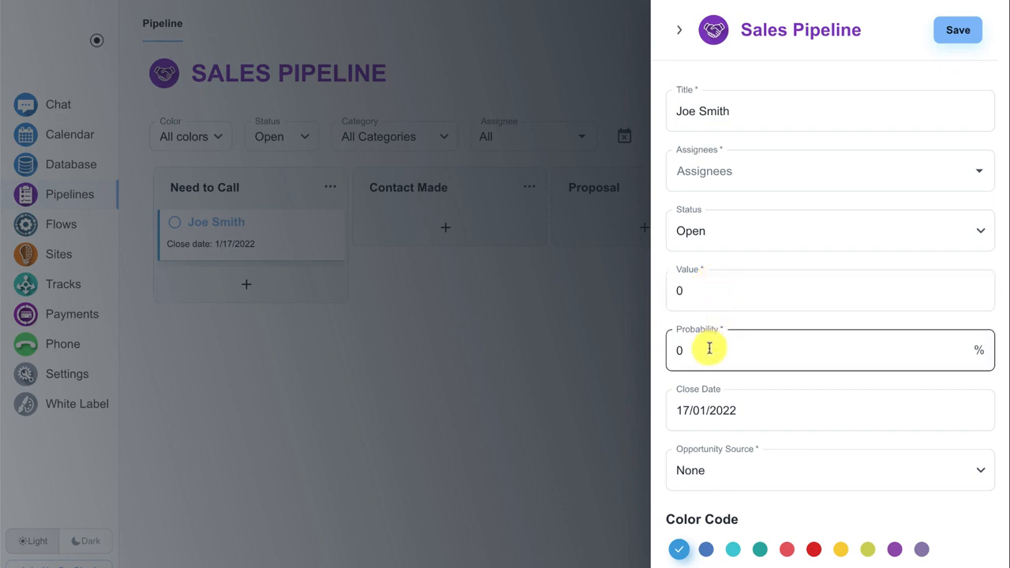
pyautogui.scroll(-3, 727, 339)
pyautogui.click(766, 315)
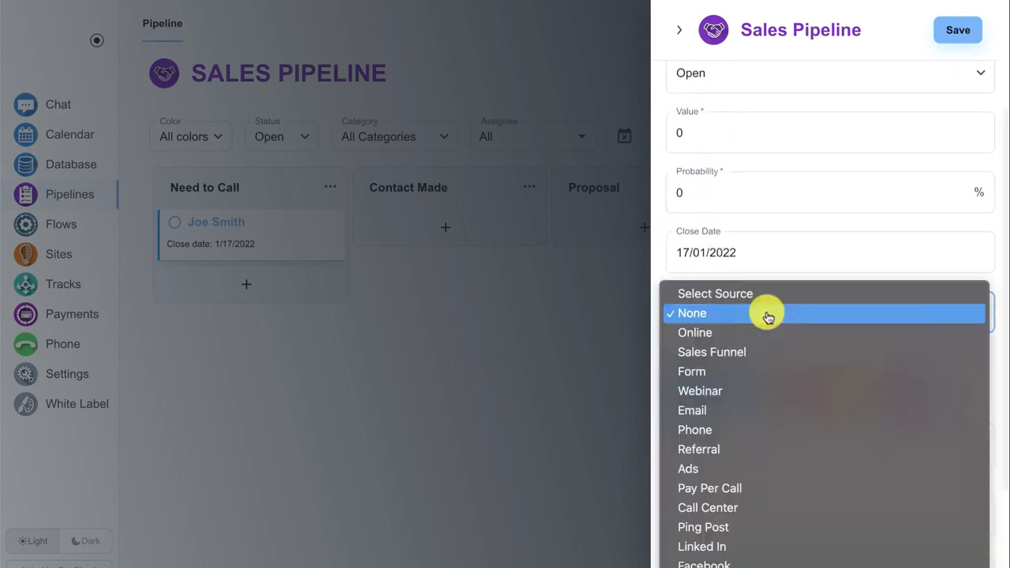
pyautogui.click(659, 270)
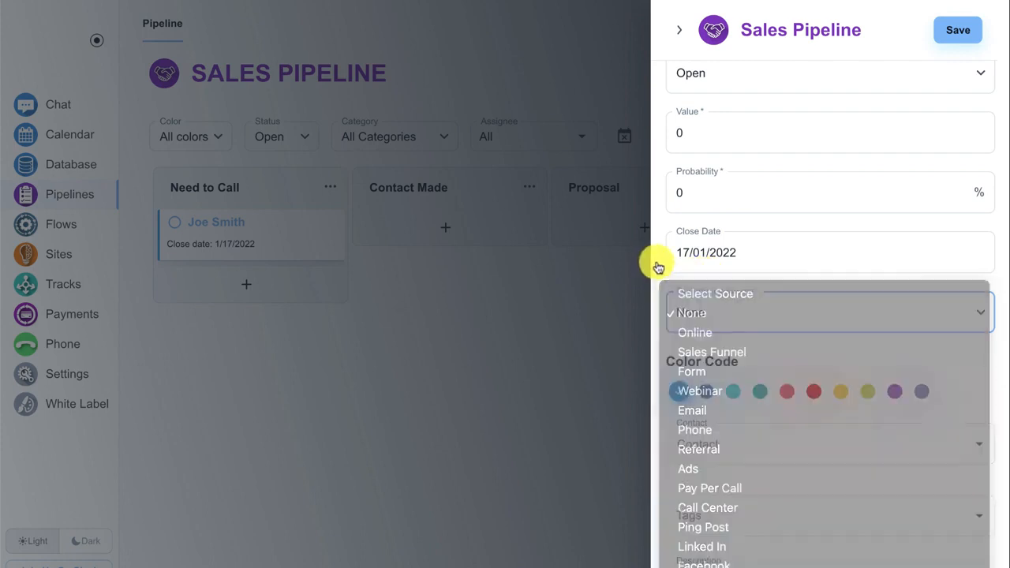
pyautogui.scroll(-3, 687, 304)
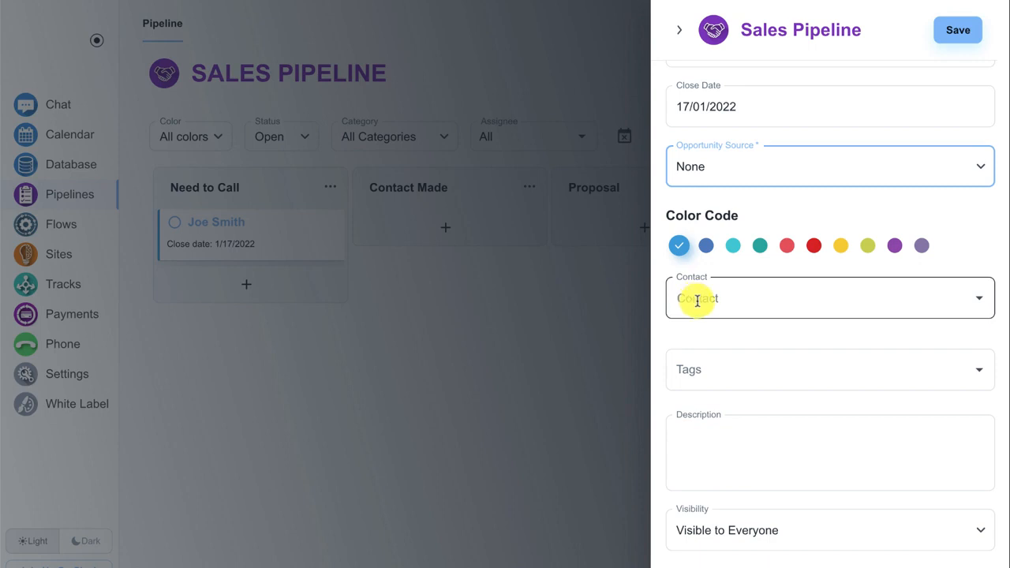
# Try linking both listed contacts to the opportunity, and clear the contact selection
pyautogui.click(699, 299)
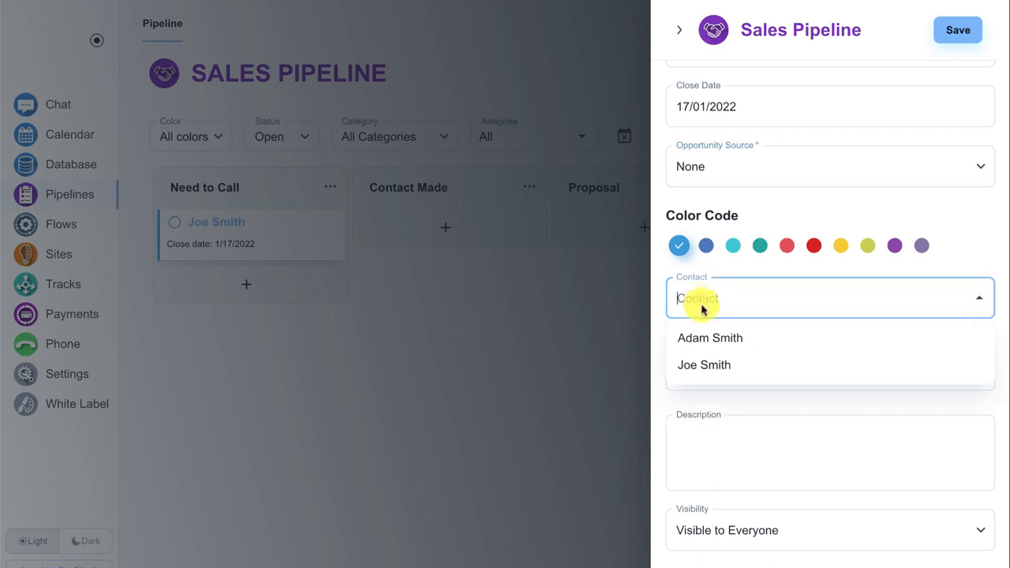
pyautogui.click(707, 339)
pyautogui.click(779, 305)
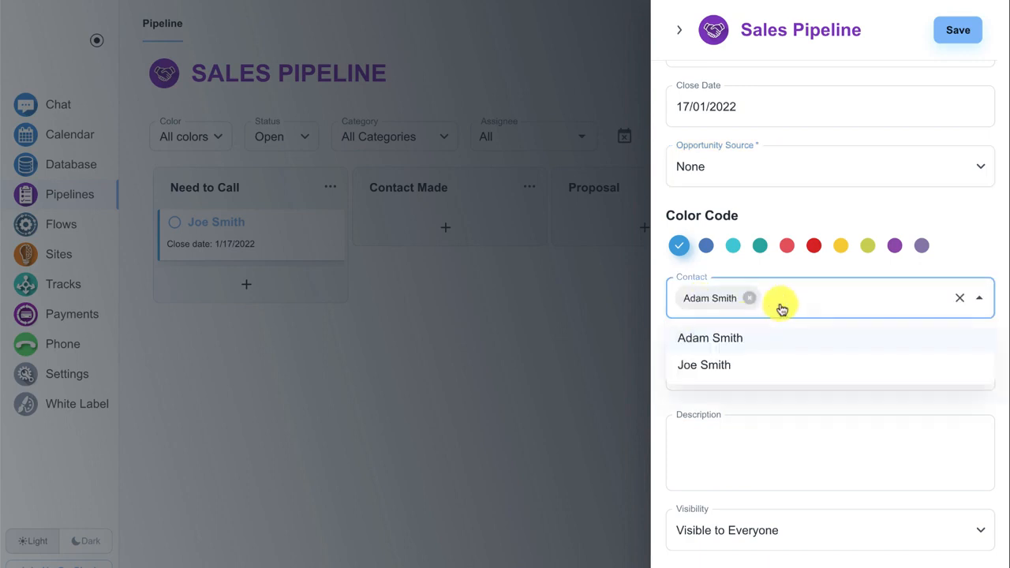
pyautogui.click(735, 364)
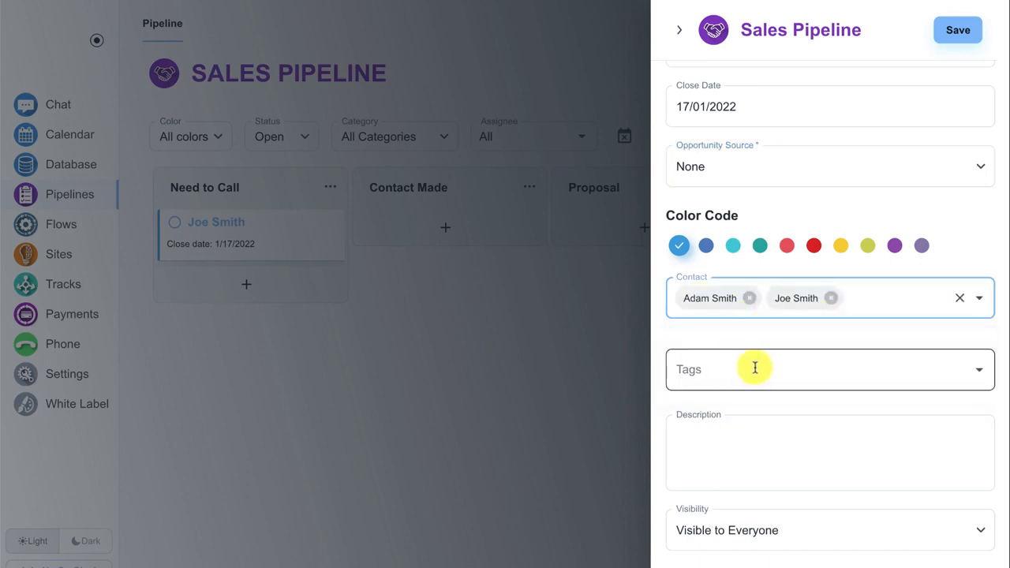
pyautogui.click(963, 299)
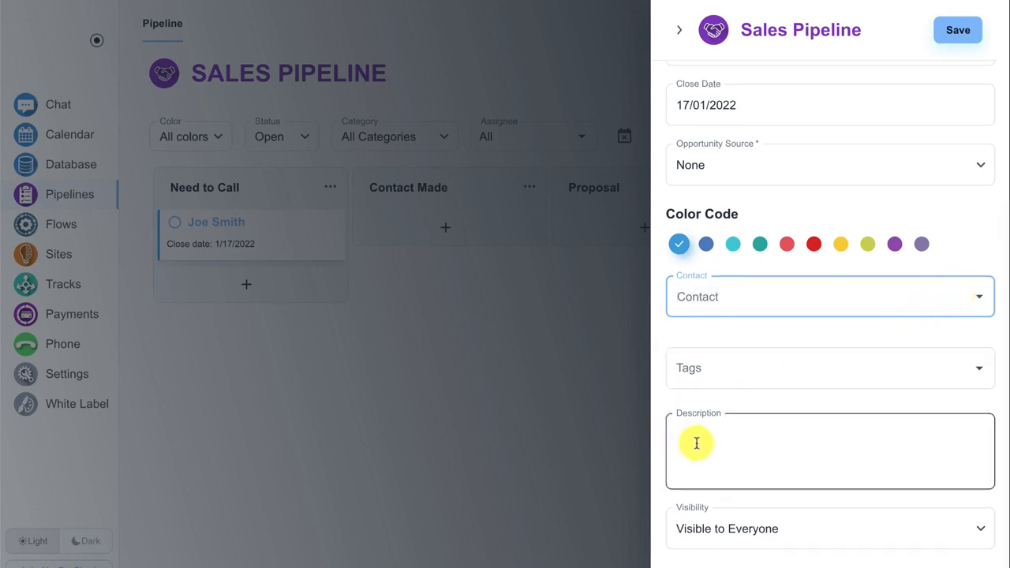
# Check the opportunity's visibility options, keep it visible to everyone, and save the card
pyautogui.click(758, 537)
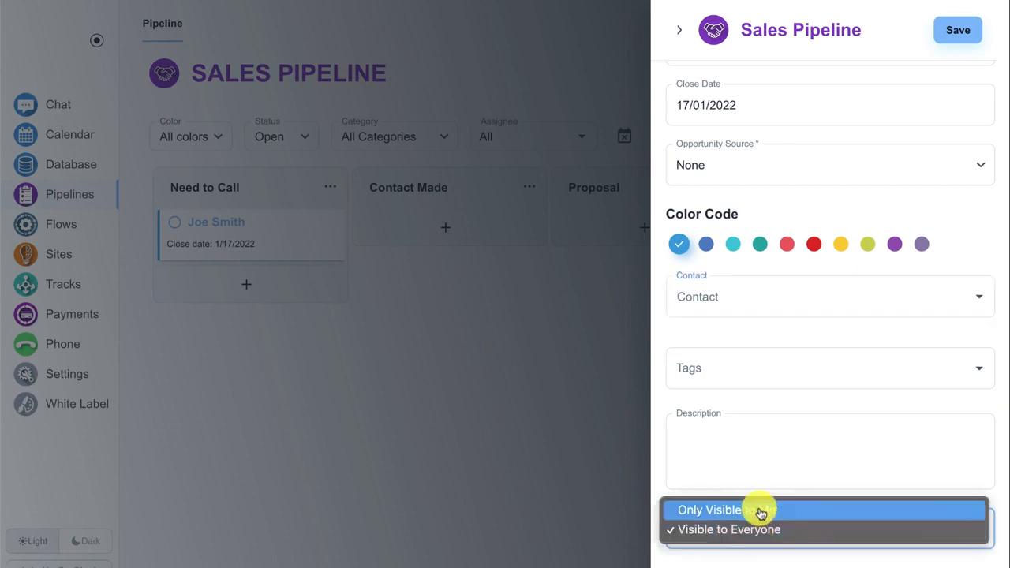
pyautogui.click(760, 470)
pyautogui.scroll(4, 789, 402)
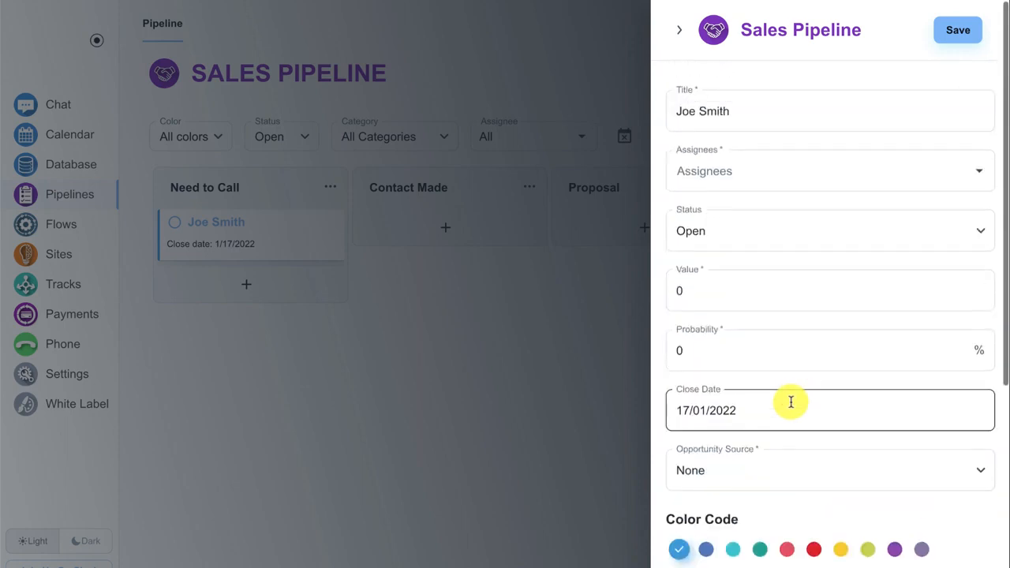
pyautogui.click(950, 34)
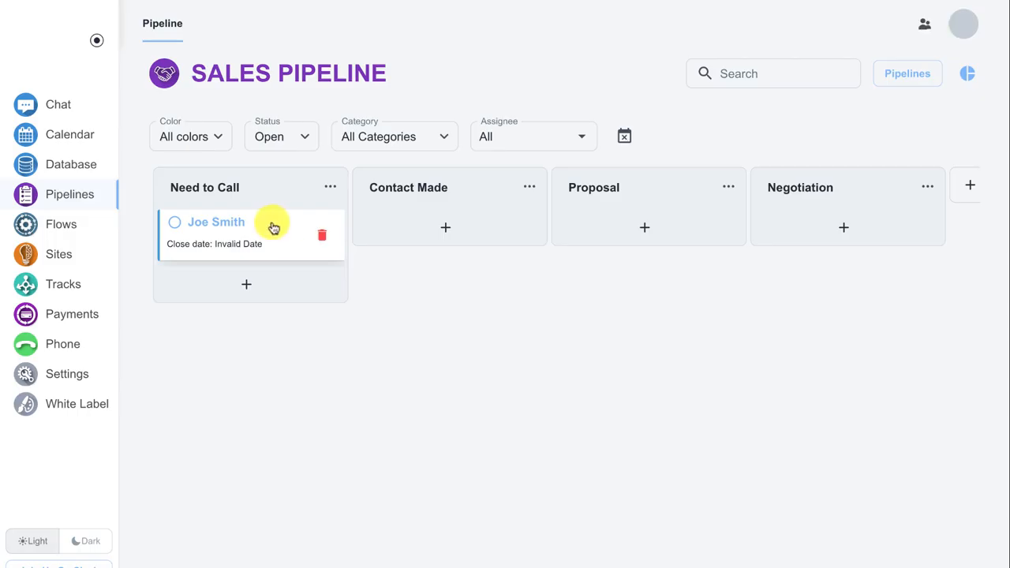
# Reopen the card in the Need to Call lane, set its close date to 15/01/2022, and save it
pyautogui.click(264, 229)
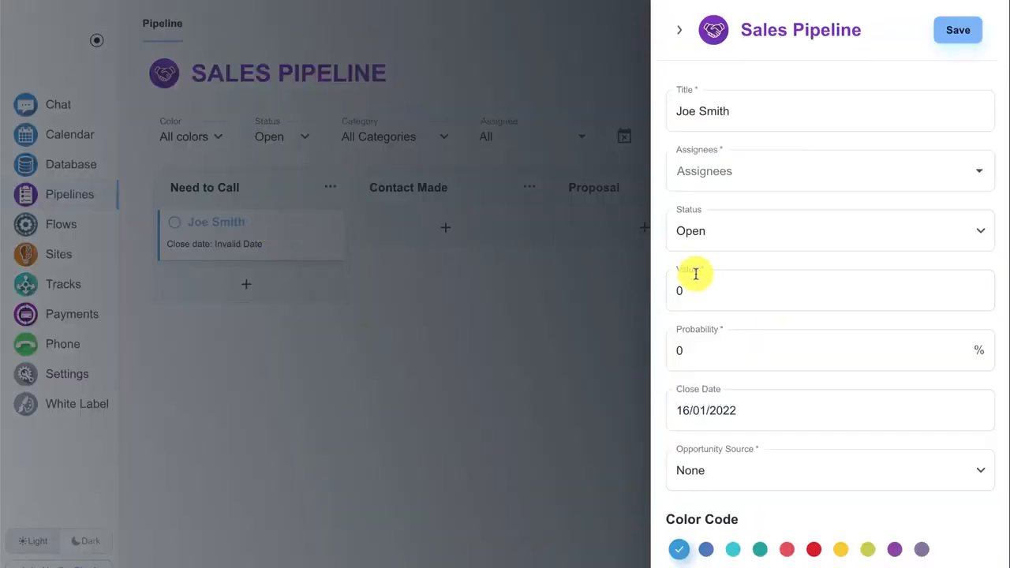
pyautogui.click(723, 401)
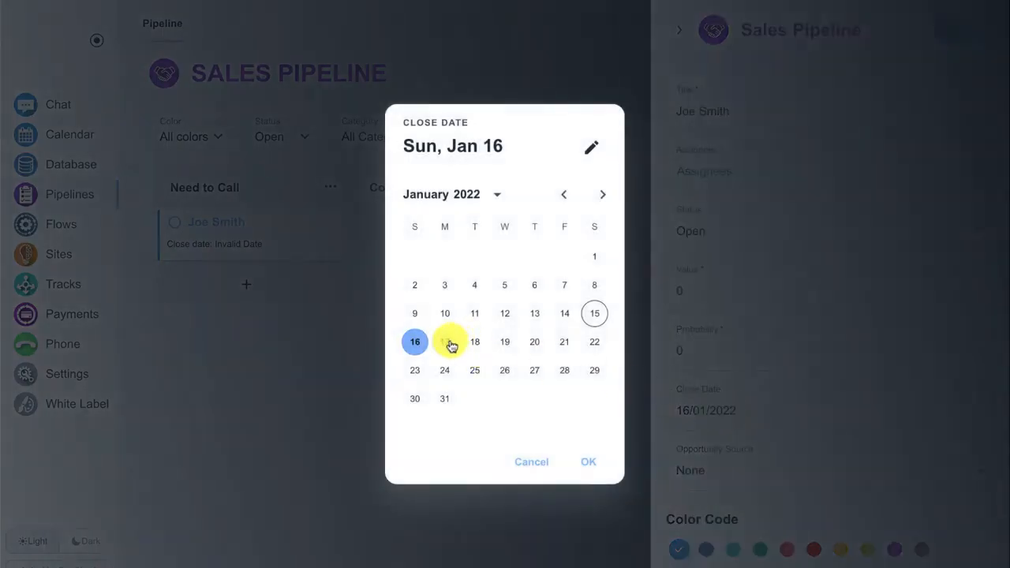
pyautogui.click(589, 461)
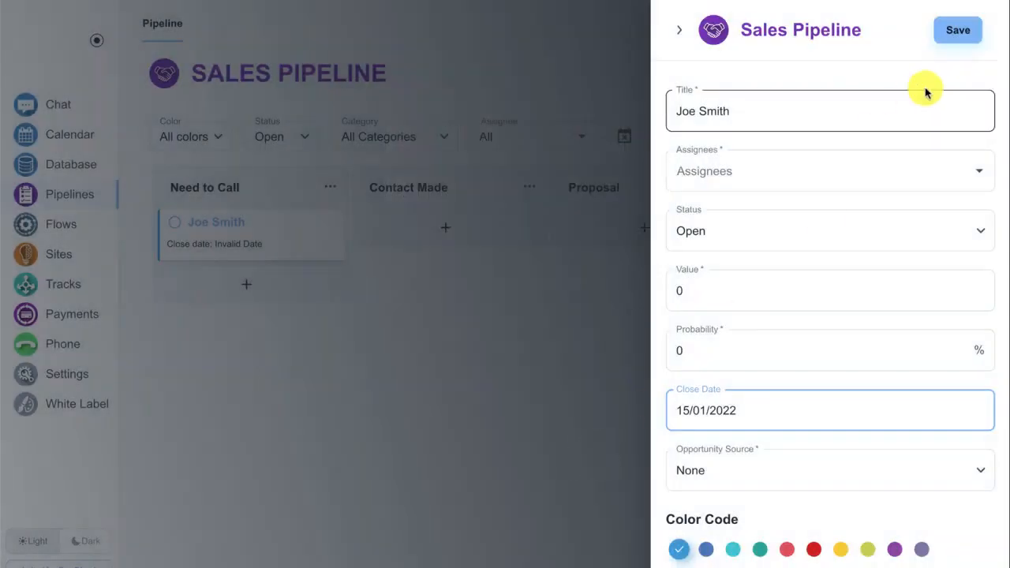
pyautogui.click(952, 36)
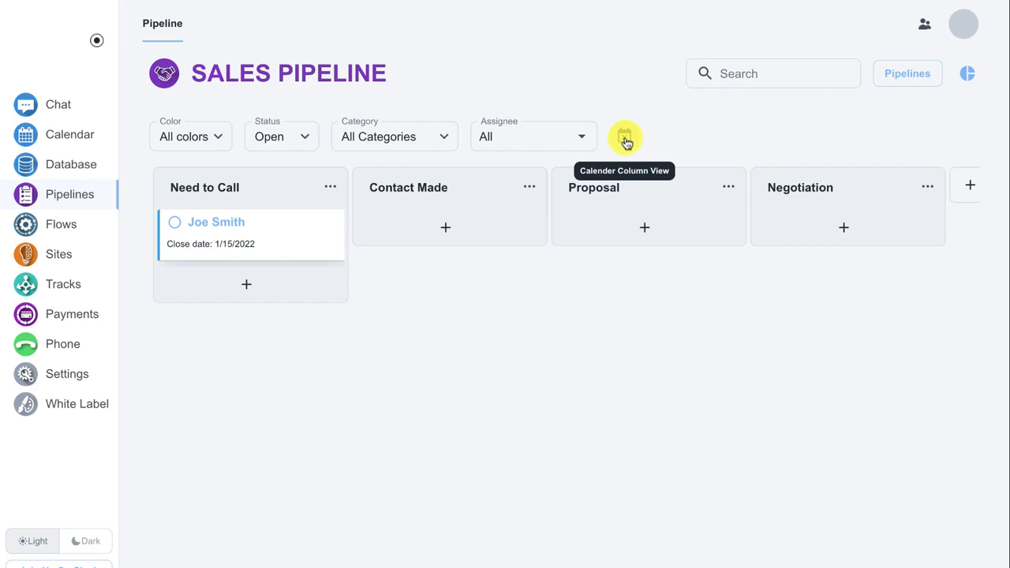
# Examine the pipeline in the calendar column view along with the color filter choices, and return to the custom columns view
pyautogui.click(626, 139)
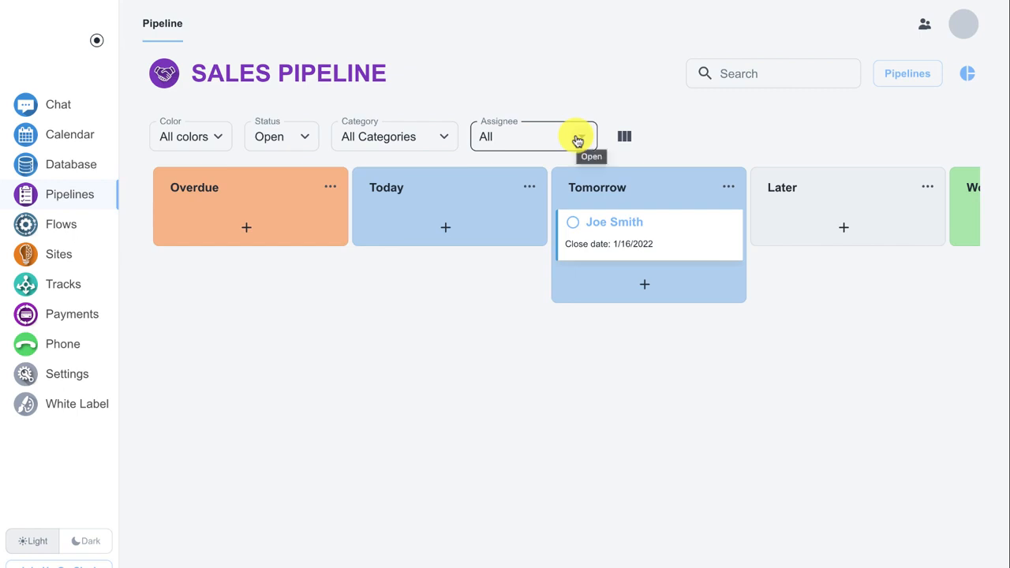
pyautogui.click(221, 137)
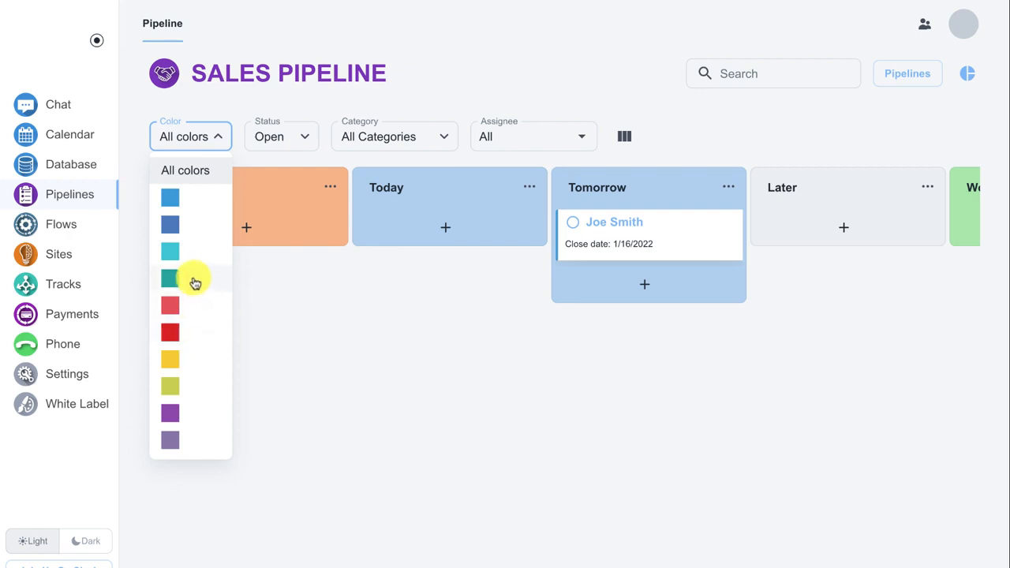
pyautogui.click(260, 278)
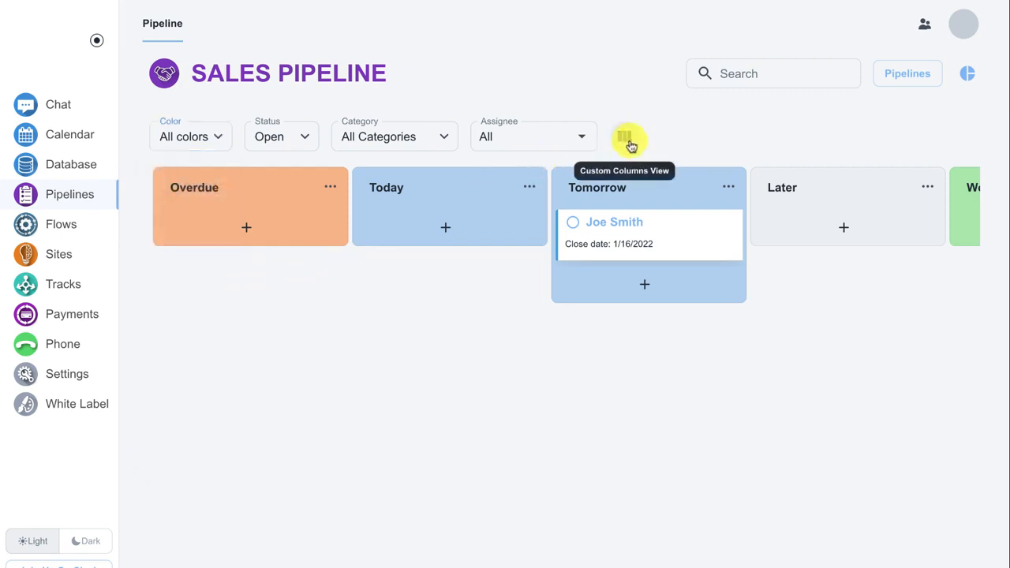
pyautogui.click(628, 140)
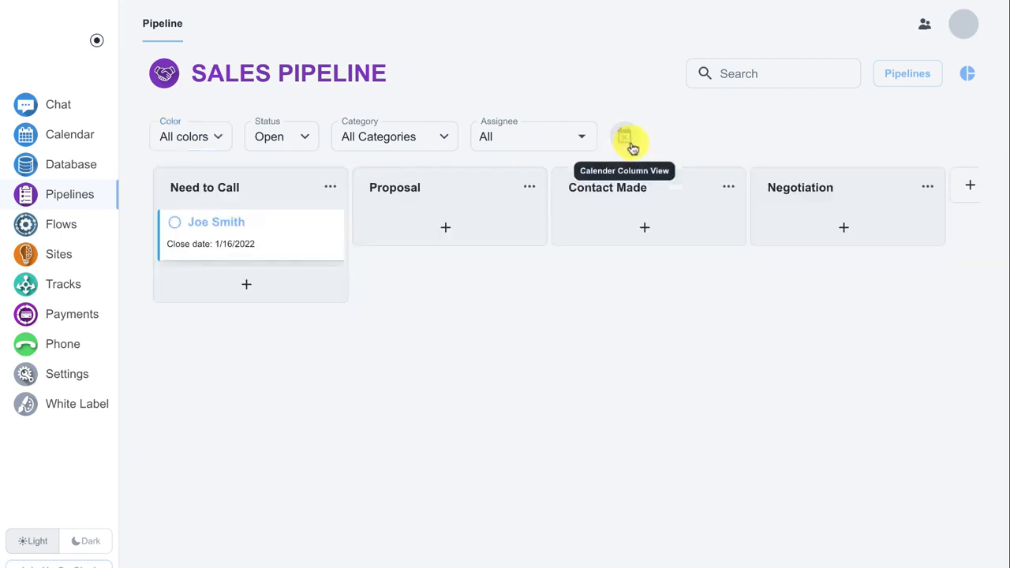
# Switch to New Pipeline and add a task card for calling the contact to the Need To Do lane
pyautogui.click(893, 75)
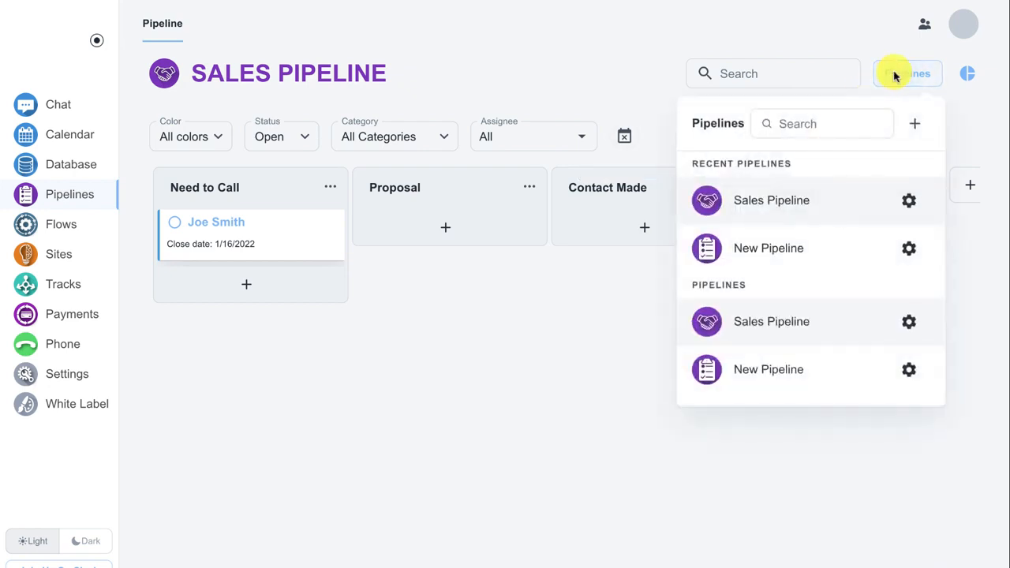
pyautogui.click(779, 246)
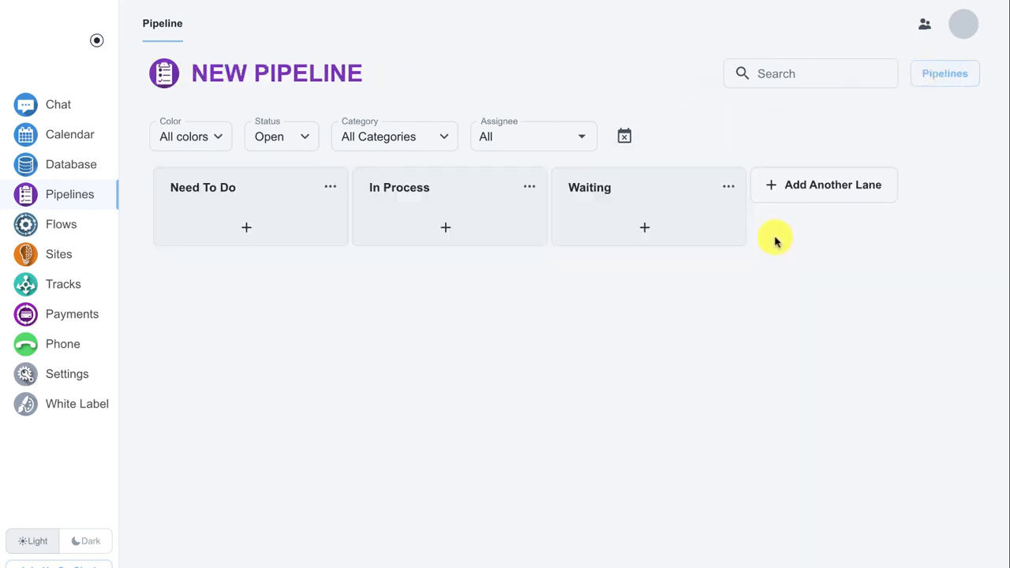
pyautogui.click(253, 222)
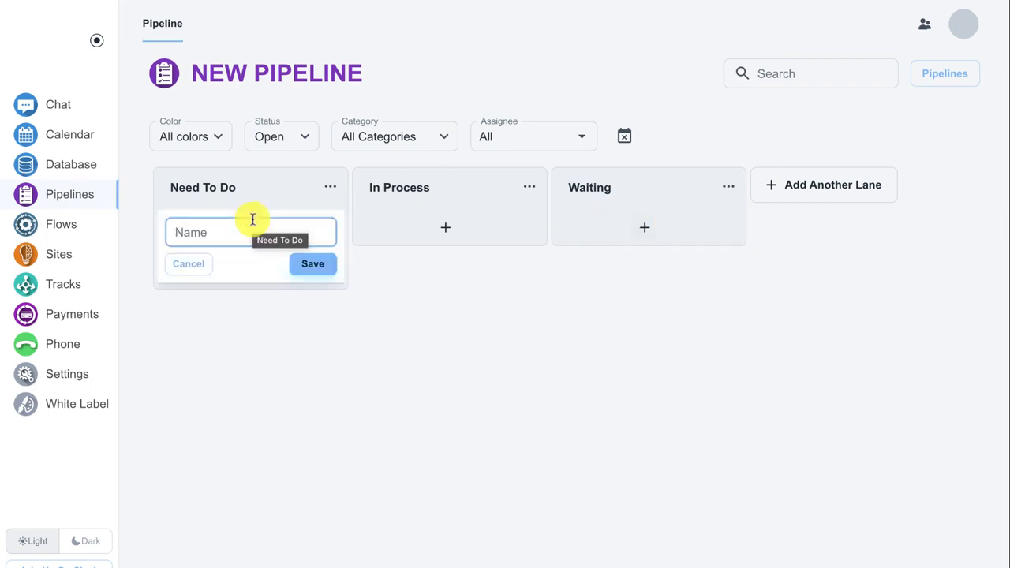
pyautogui.write('Call Joe')
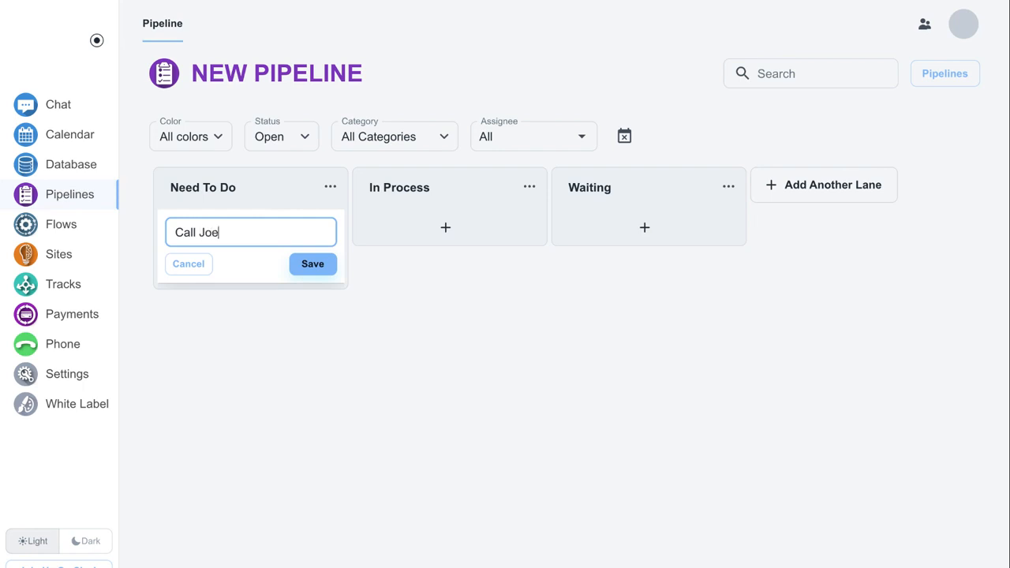
pyautogui.press('Return')
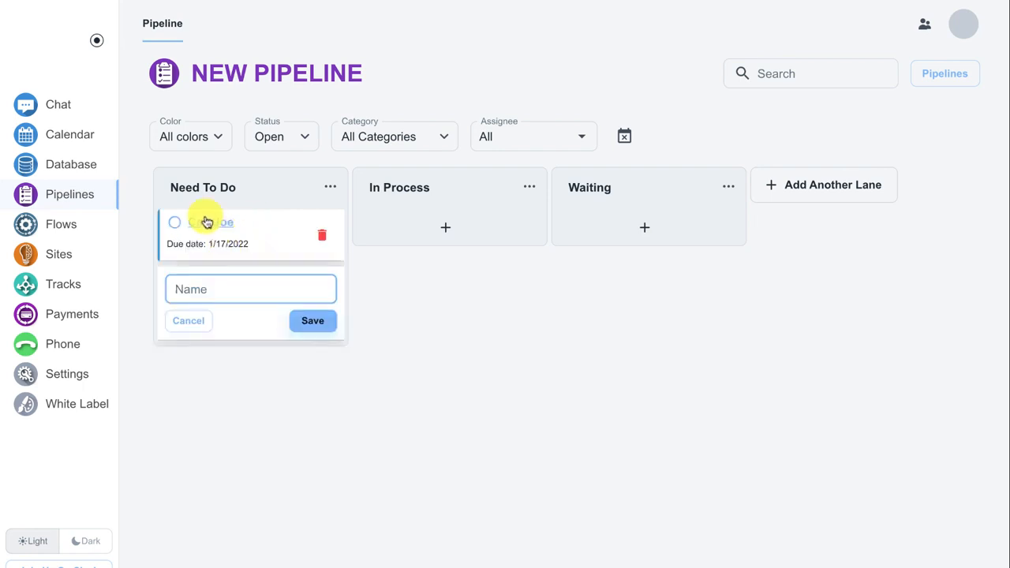
# Review the call card's detail fields without changing them, and mark the card complete in the Need To Do lane
pyautogui.click(240, 224)
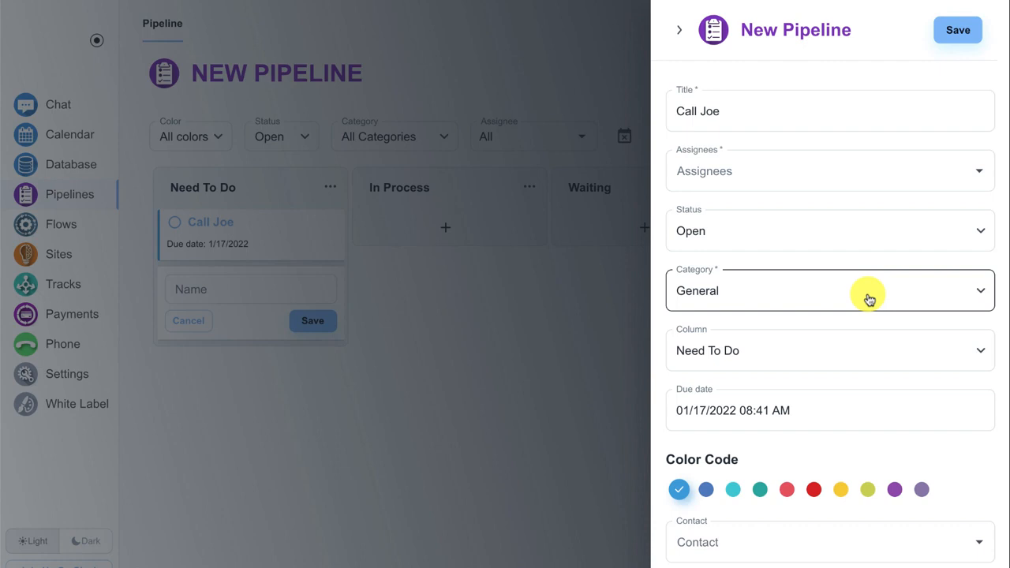
pyautogui.scroll(-3, 868, 298)
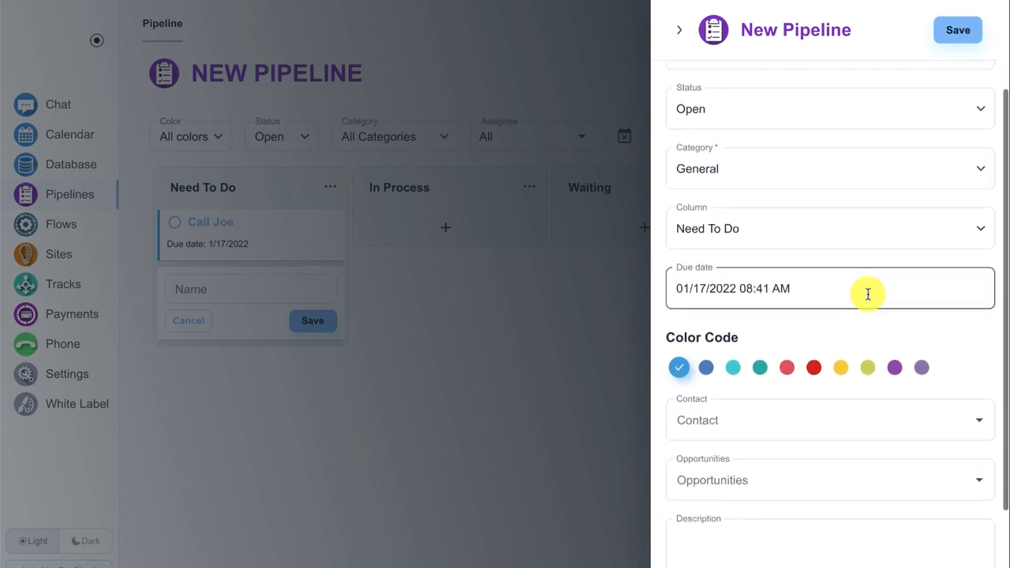
pyautogui.scroll(-3, 868, 294)
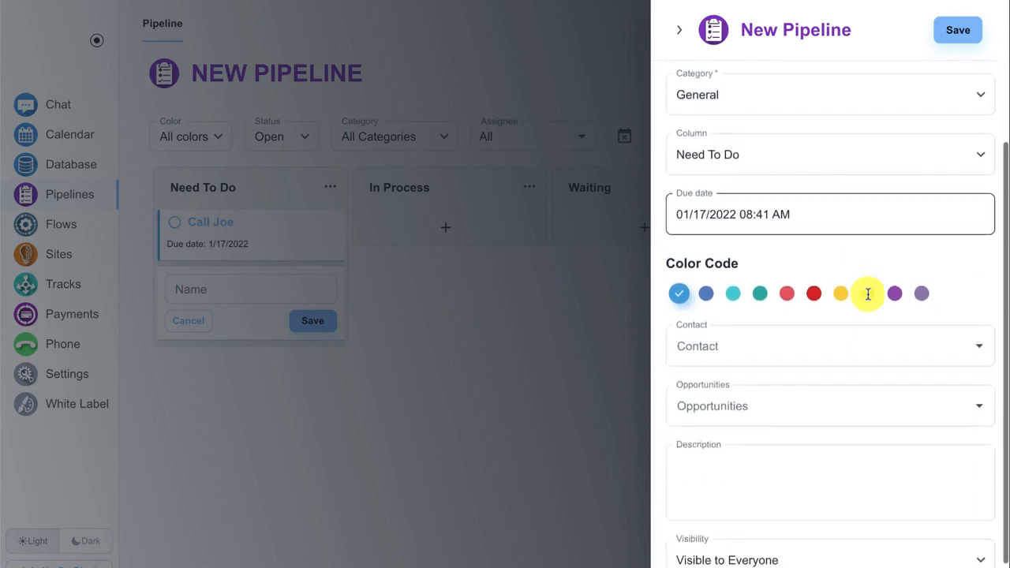
pyautogui.scroll(6, 868, 293)
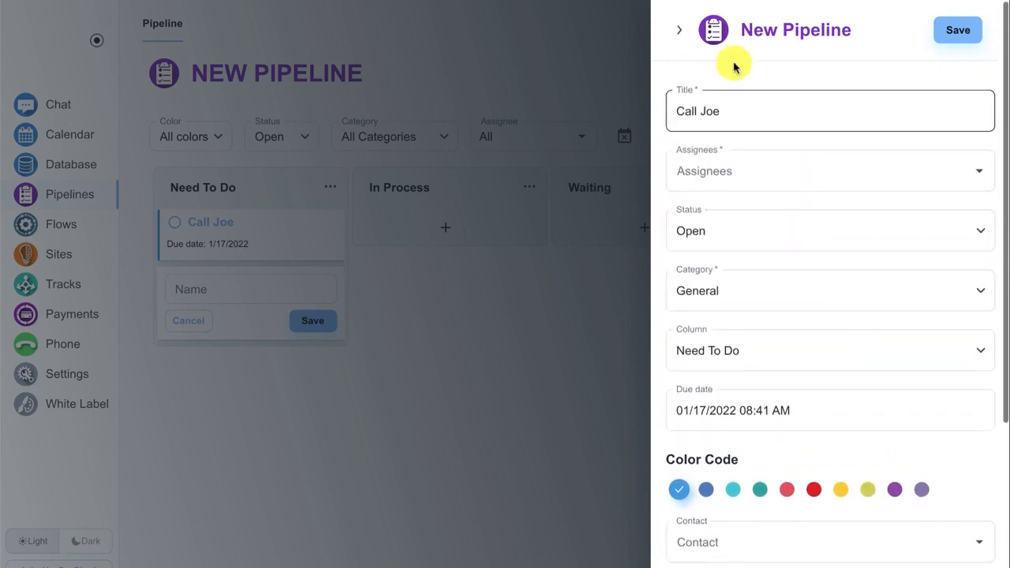
pyautogui.click(678, 31)
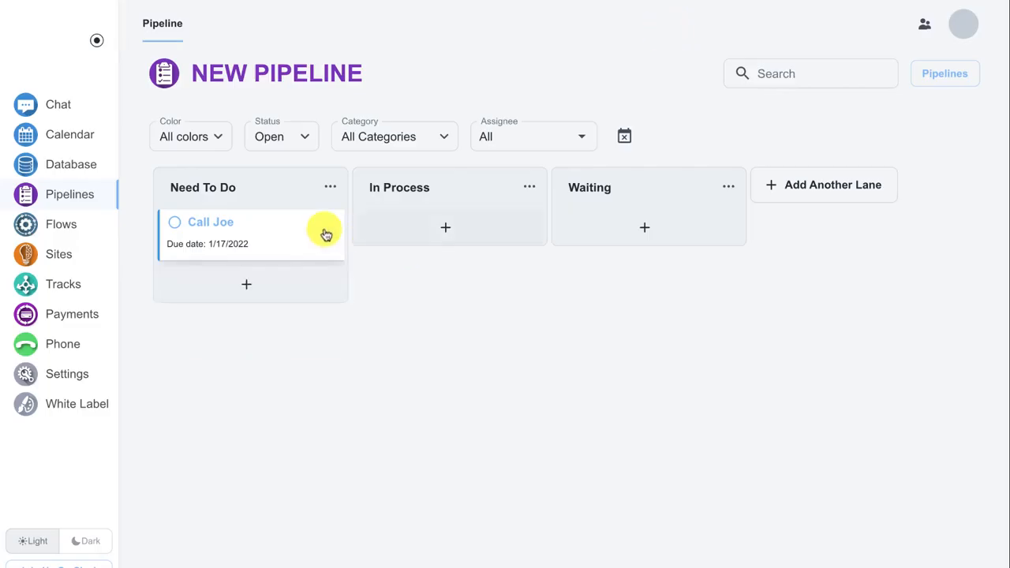
pyautogui.click(175, 229)
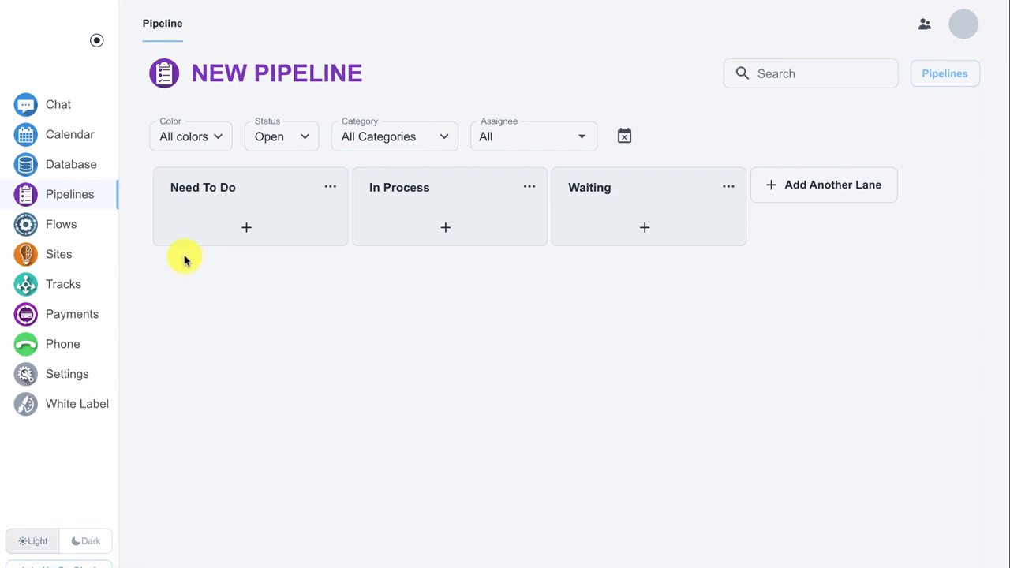
# Create a new flow that processes Contacts
pyautogui.click(94, 228)
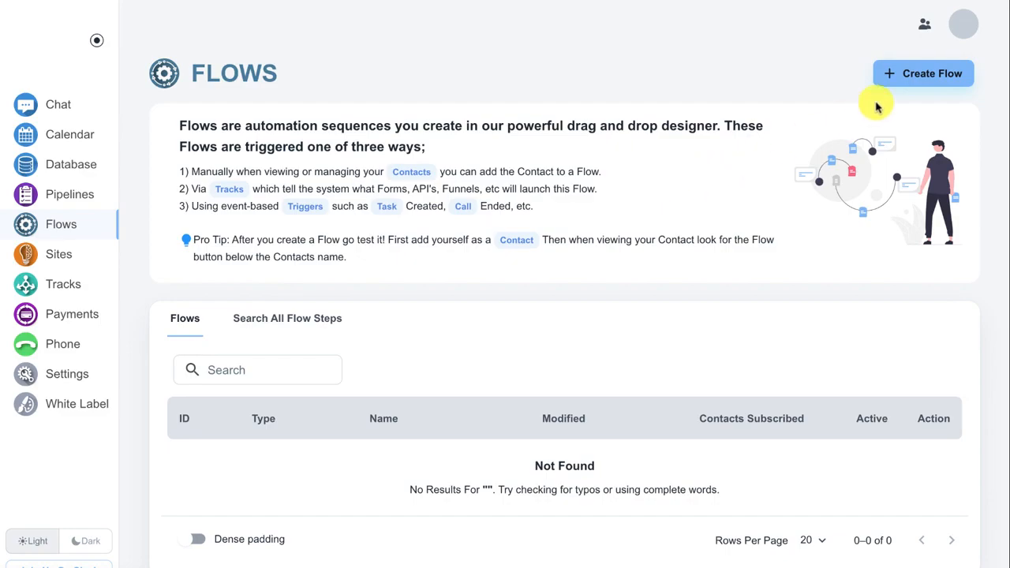
pyautogui.click(919, 77)
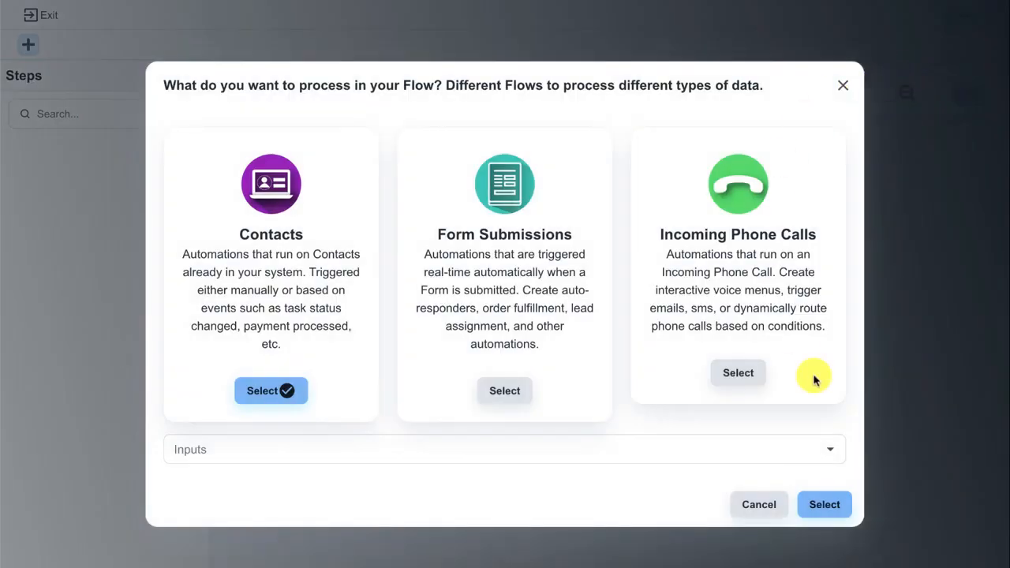
pyautogui.click(832, 502)
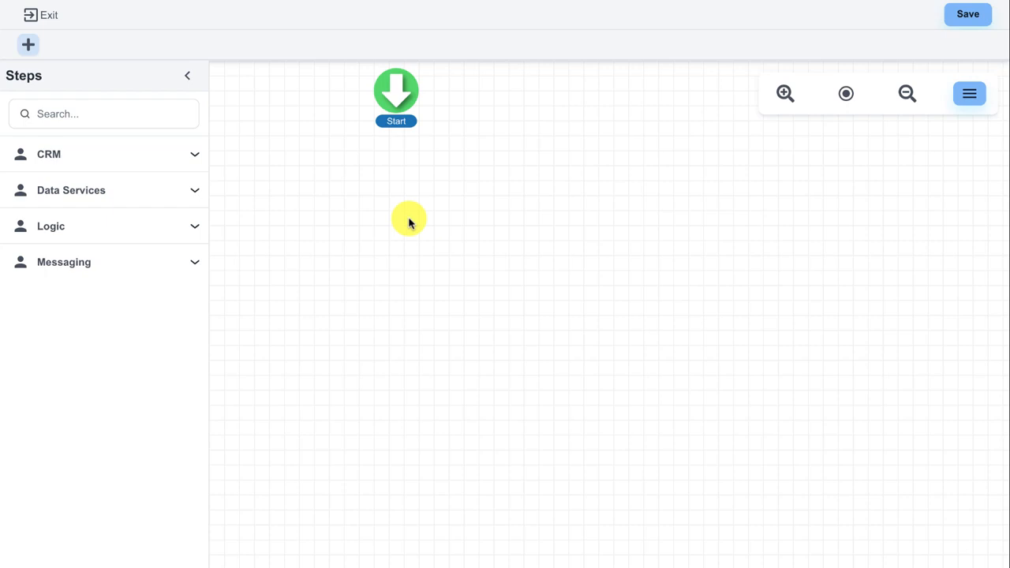
# Find the Create Pipeline Item step and place it below Start on the flow canvas
pyautogui.click(105, 118)
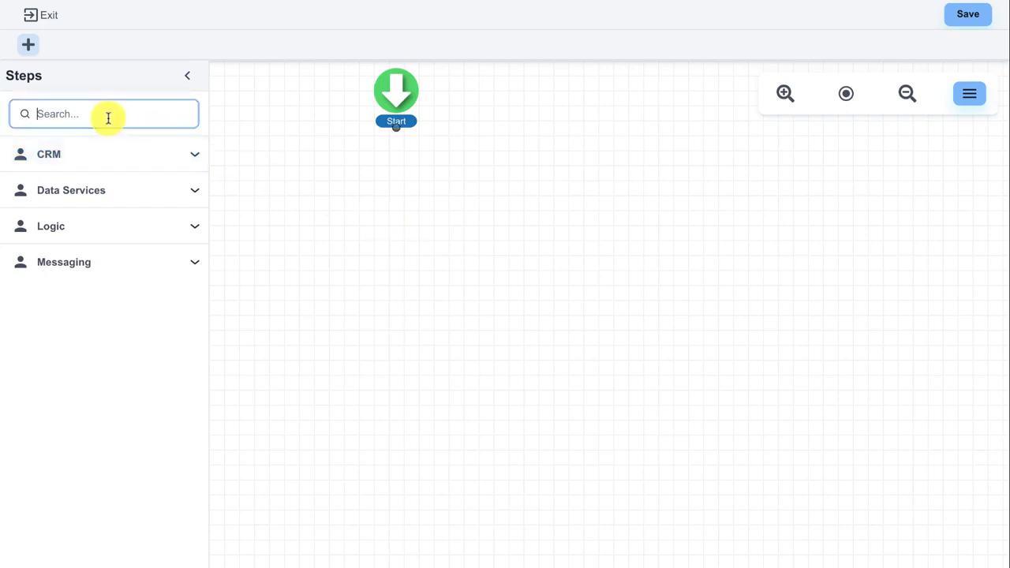
pyautogui.write('plpe')
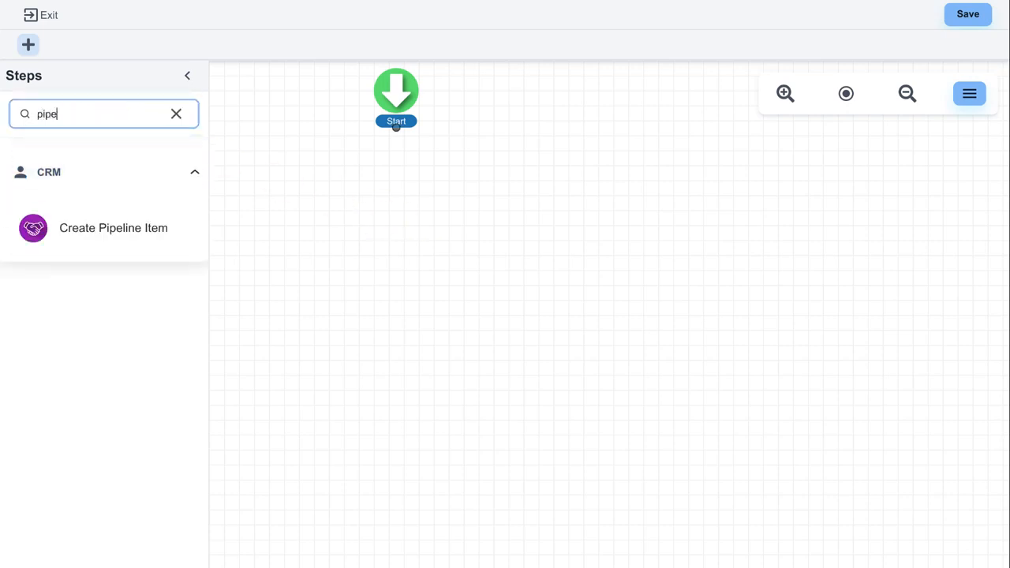
pyautogui.moveTo(49, 214); pyautogui.dragTo(388, 208)
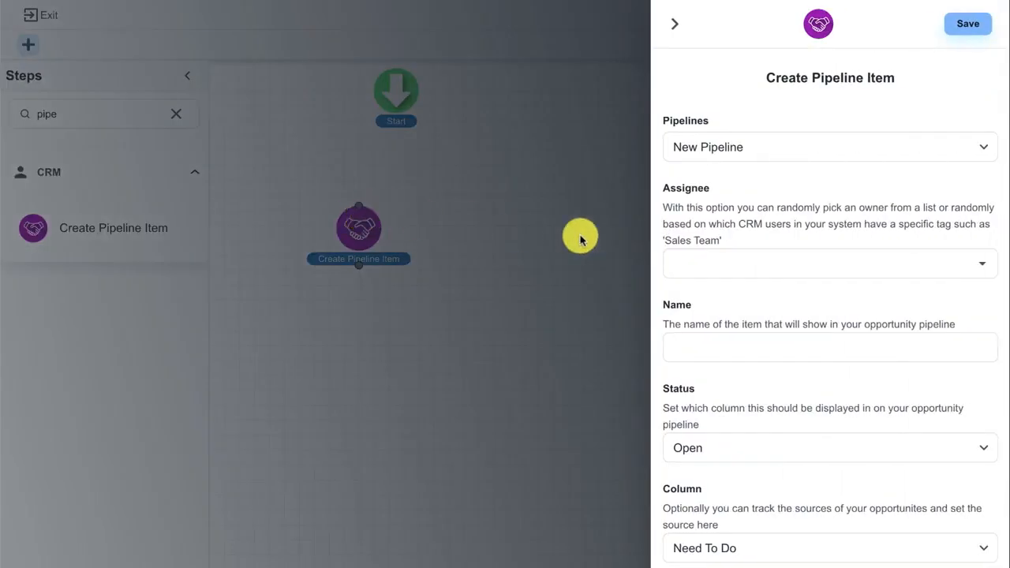
# Try the assignee options Random select from user and From user with tag for the pipeline item
pyautogui.scroll(-1, 692, 227)
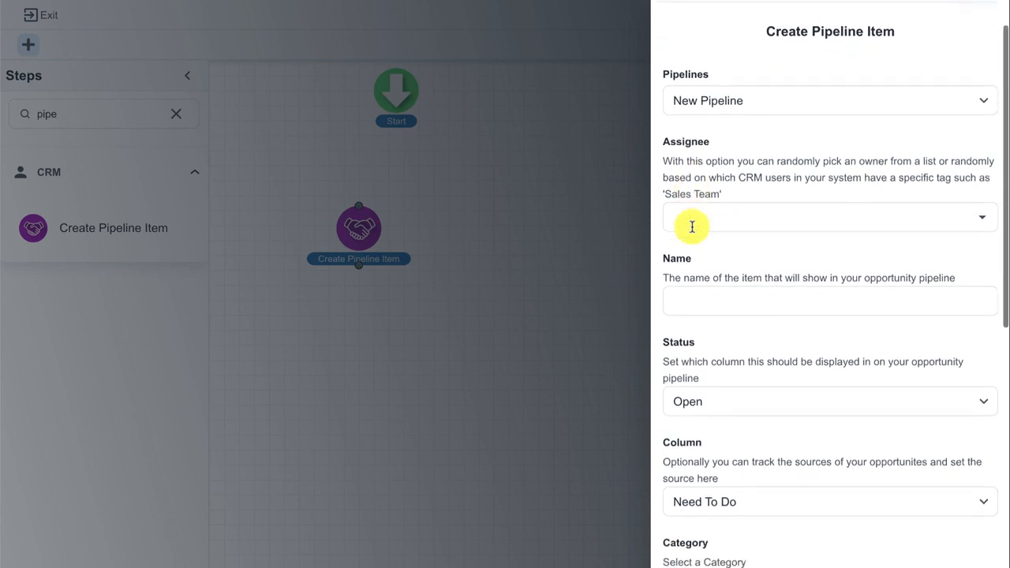
pyautogui.click(693, 225)
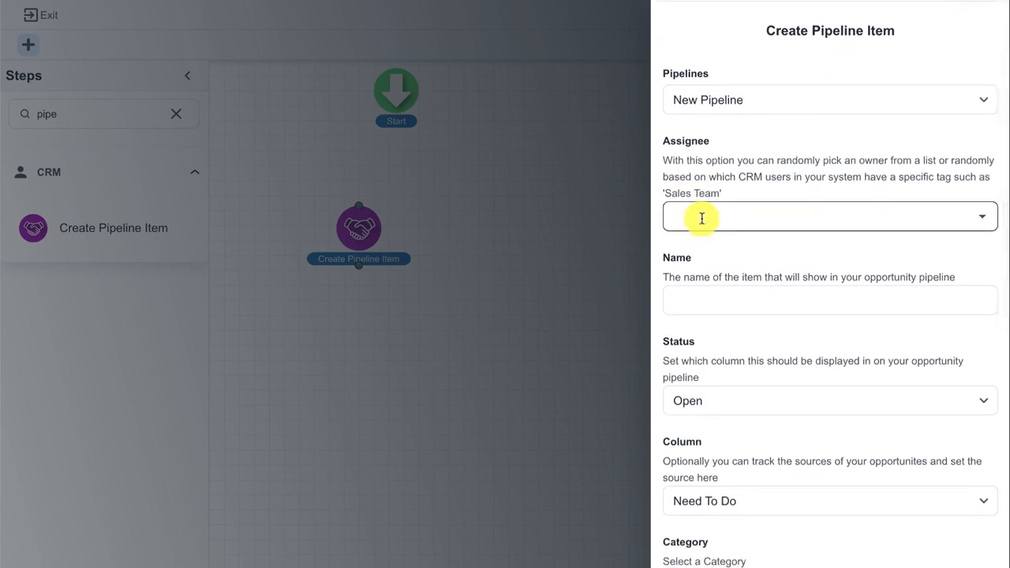
pyautogui.click(702, 218)
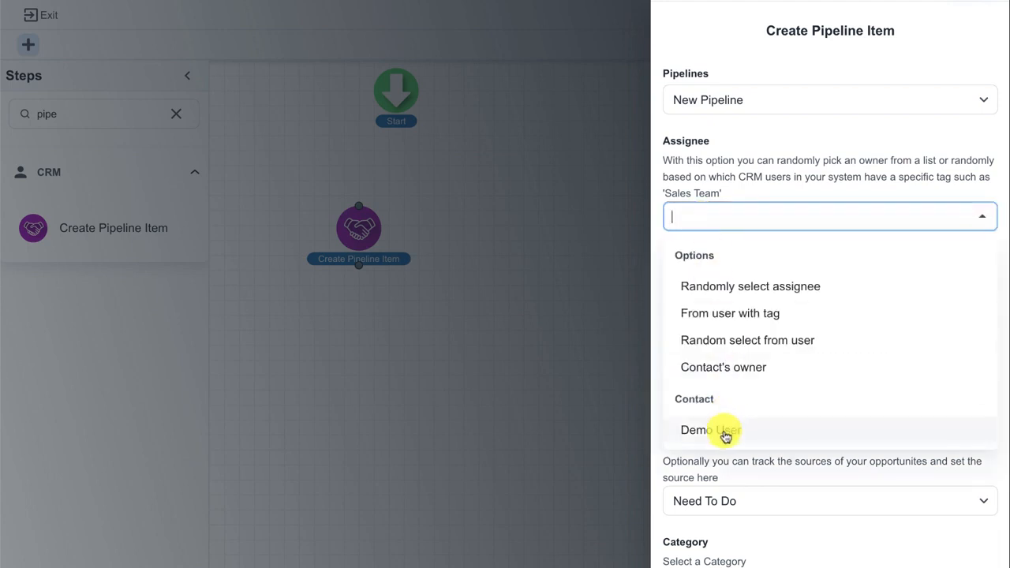
pyautogui.click(741, 347)
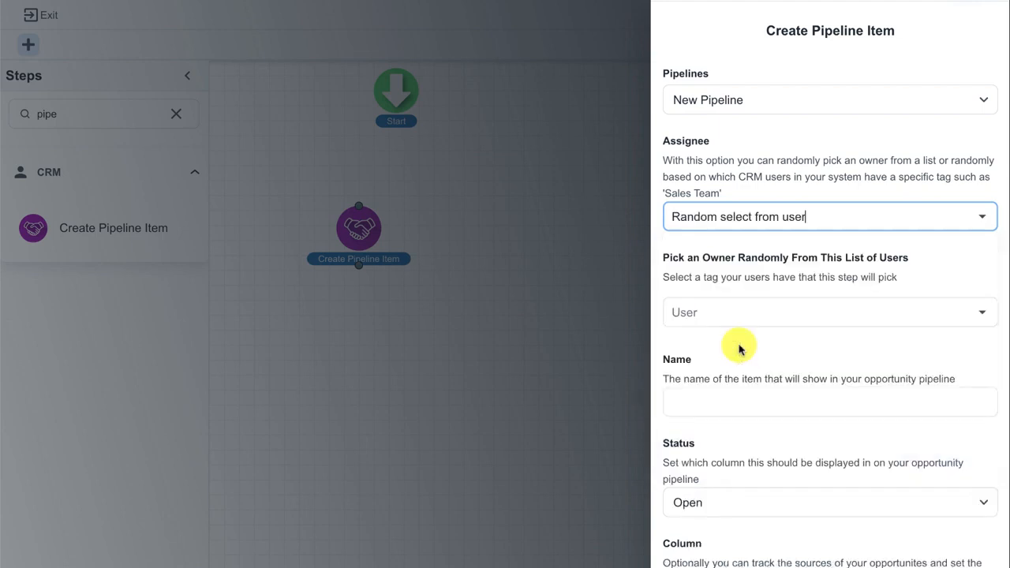
pyautogui.click(792, 208)
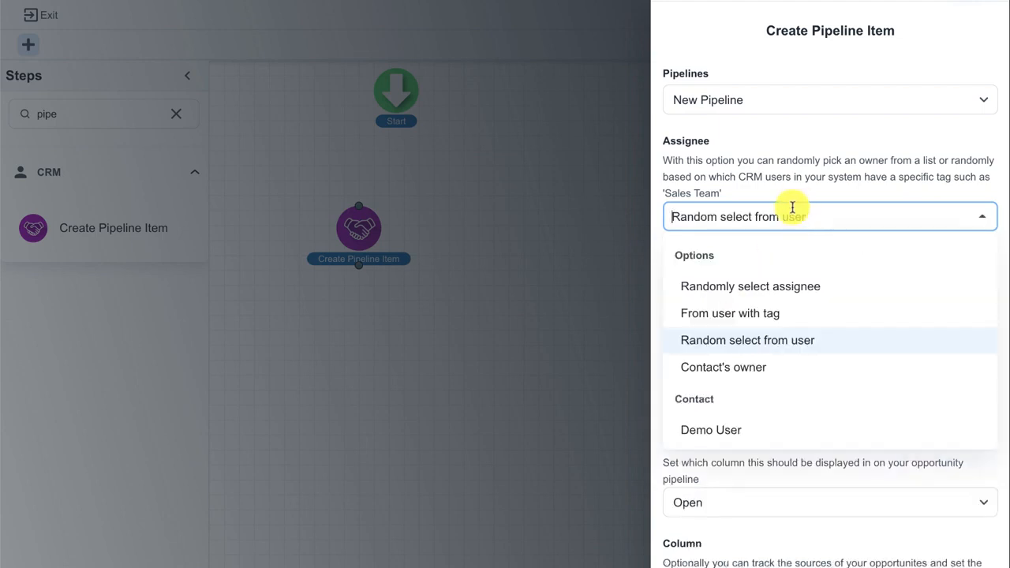
pyautogui.click(754, 322)
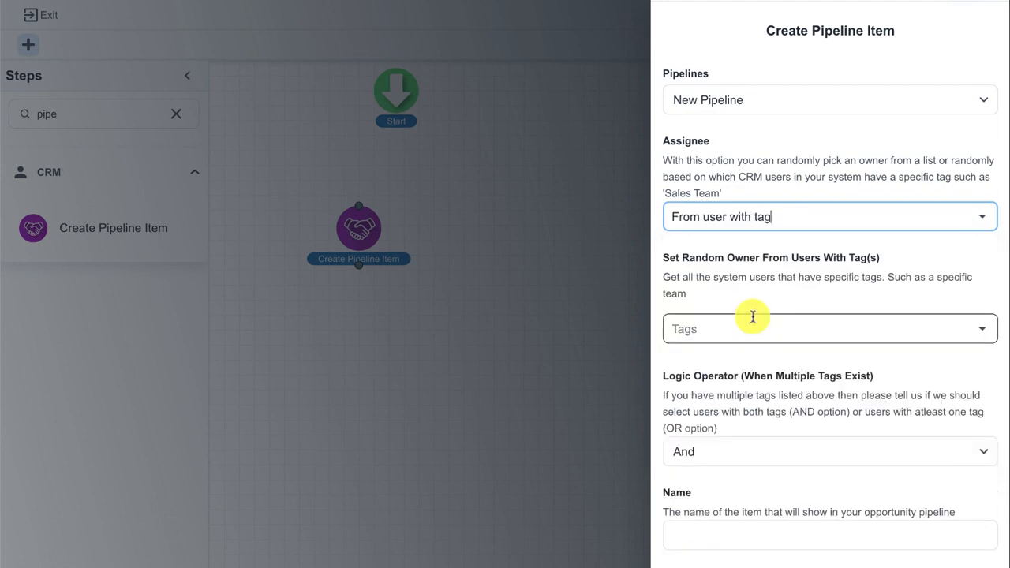
# Assign the pipeline item to Demo User, name it Hot Lead, and save the step
pyautogui.click(813, 218)
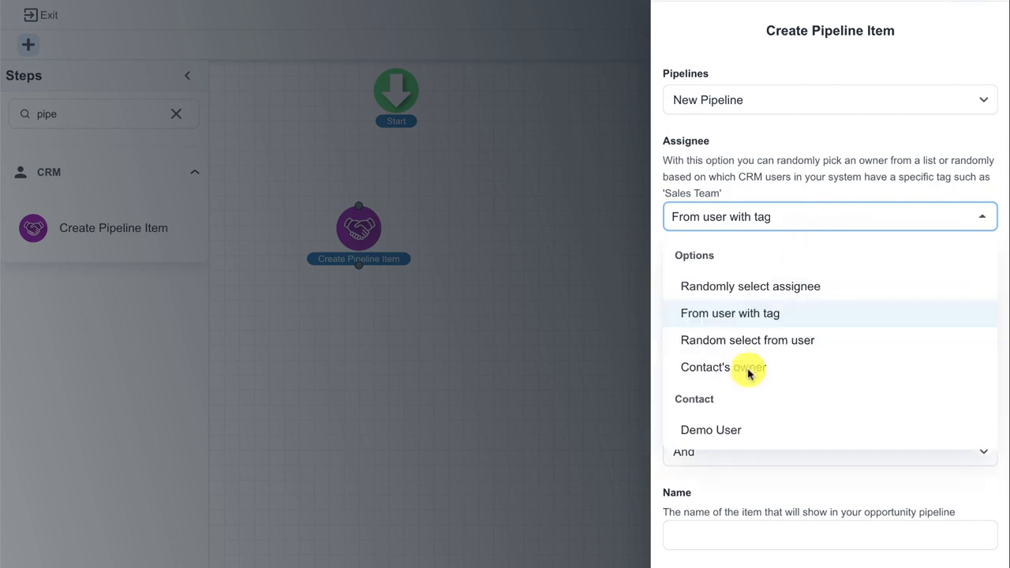
pyautogui.click(719, 429)
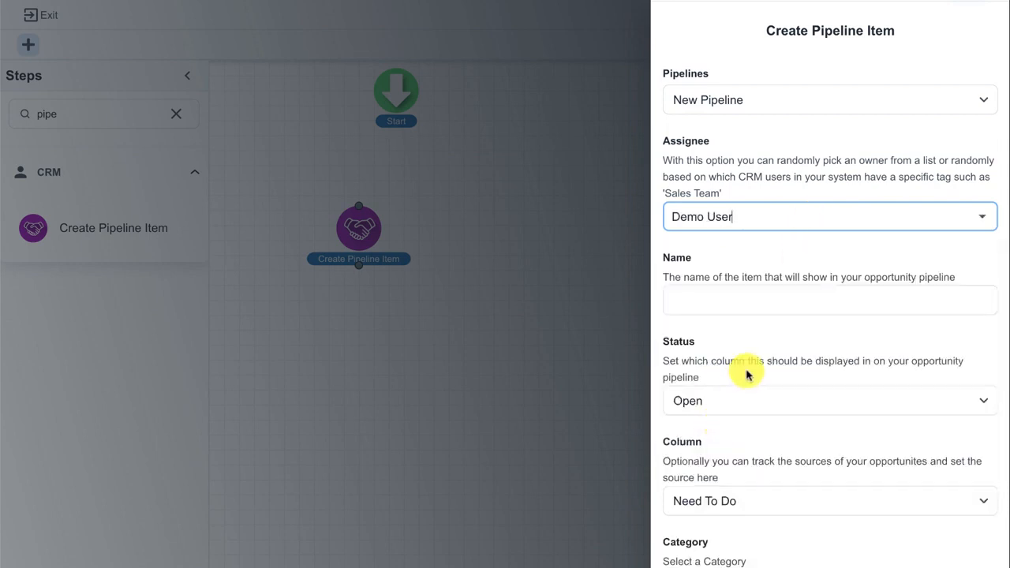
pyautogui.scroll(-1, 745, 370)
pyautogui.click(711, 269)
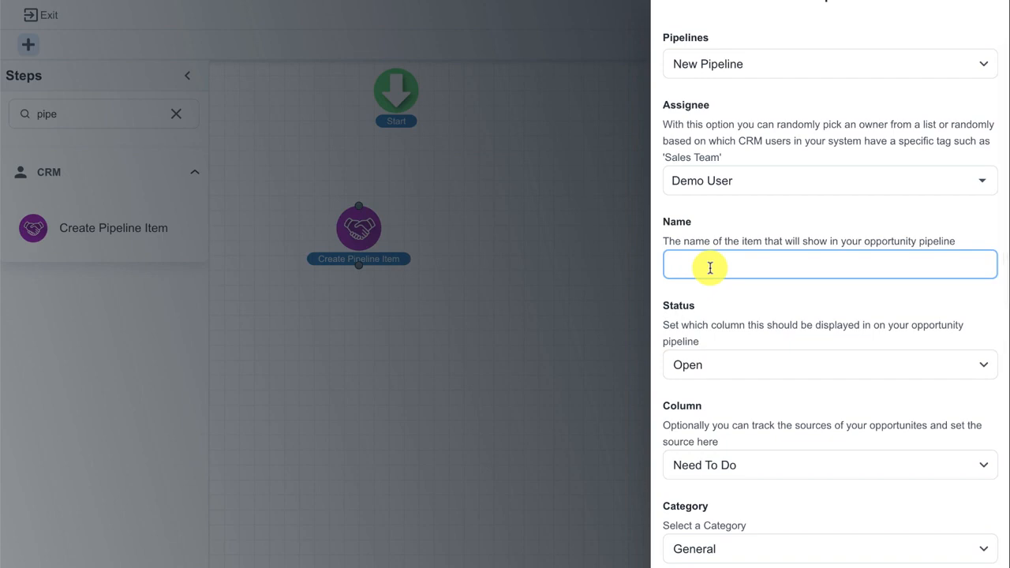
pyautogui.write('Hot Lead')
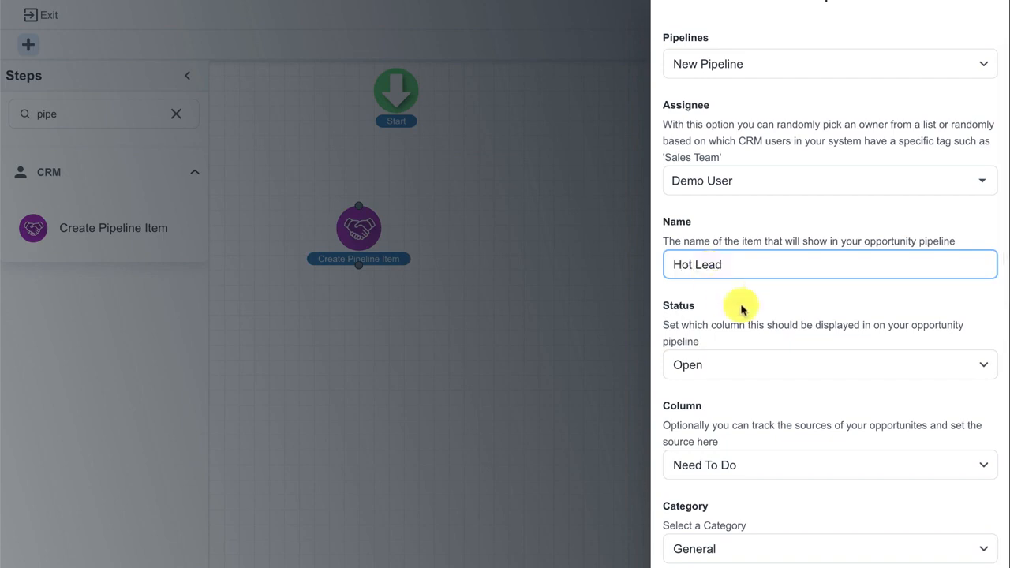
pyautogui.scroll(-6, 758, 332)
pyautogui.click(845, 556)
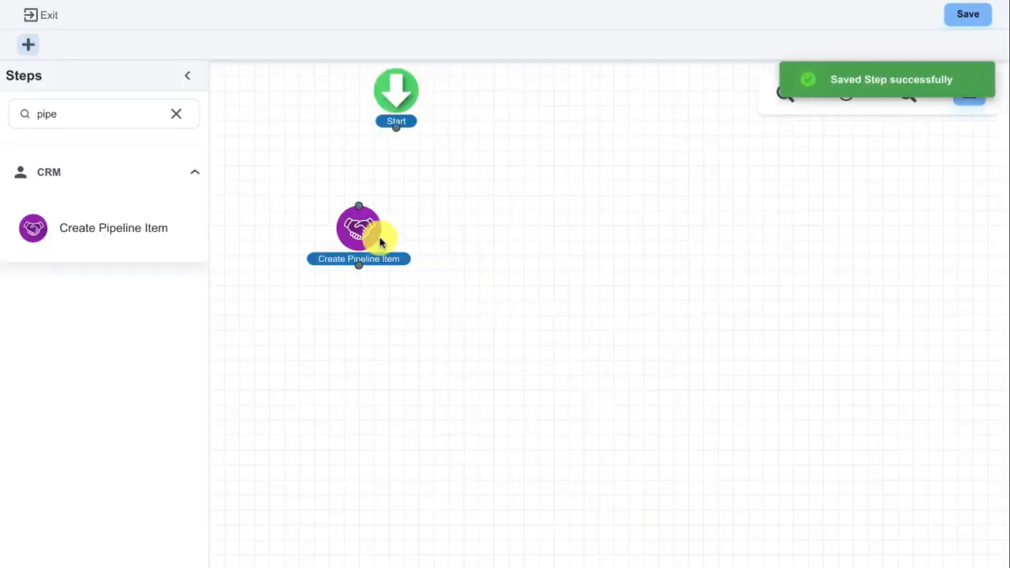
# Connect Start to Create Pipeline Item placed directly beneath it, and add a Wait For Task/Opportunity step below
pyautogui.moveTo(365, 233); pyautogui.dragTo(399, 221)
pyautogui.moveTo(396, 128); pyautogui.dragTo(395, 196)
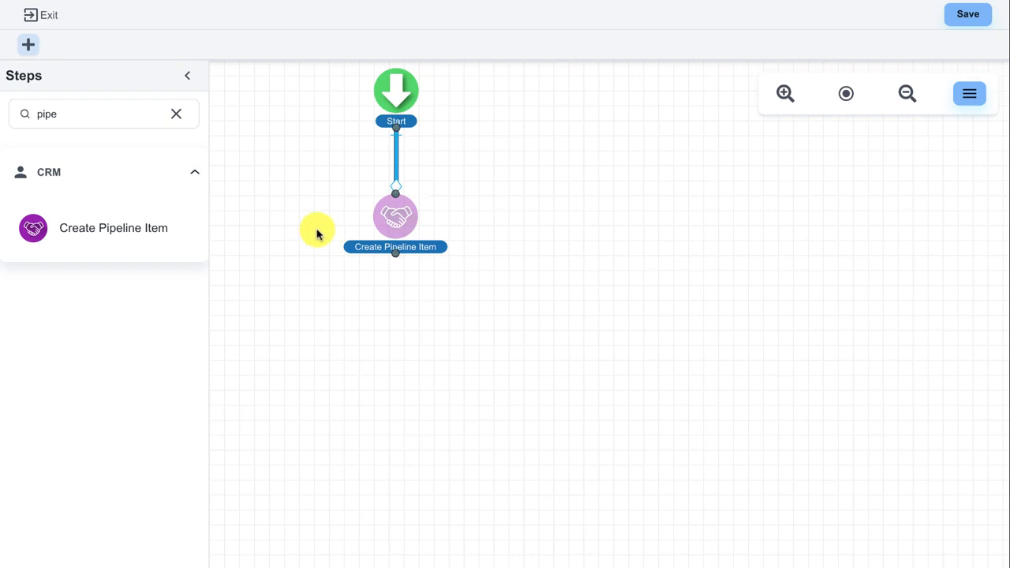
pyautogui.click(177, 115)
pyautogui.write('wait')
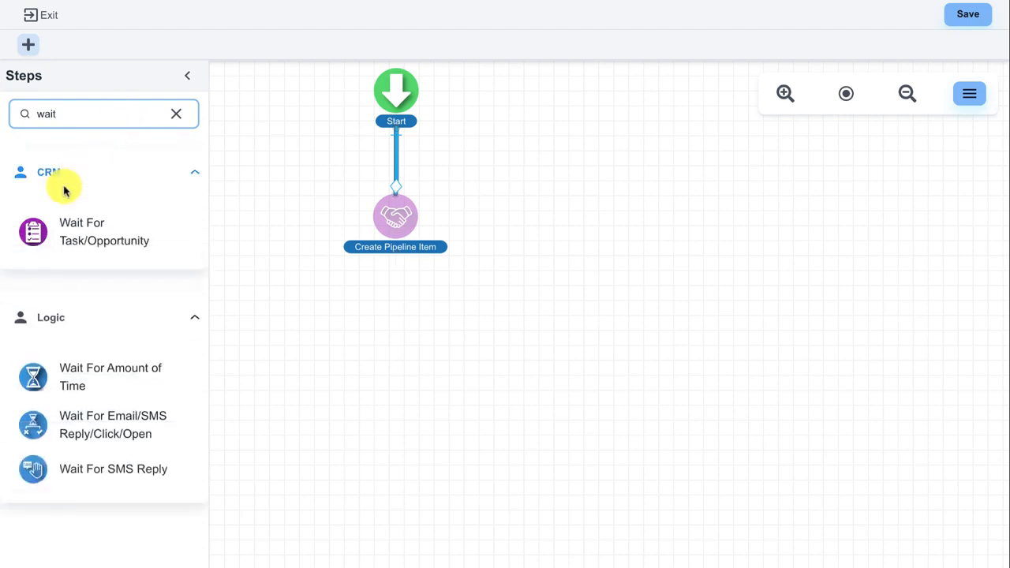
pyautogui.moveTo(33, 230); pyautogui.dragTo(367, 336)
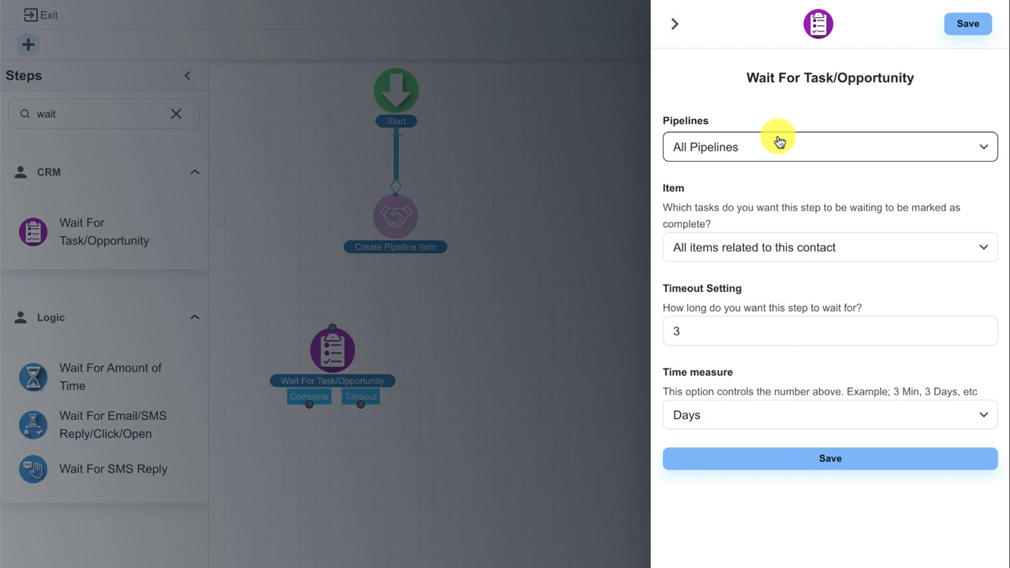
# Set the wait step's item condition to All items created in this workflow
pyautogui.click(778, 254)
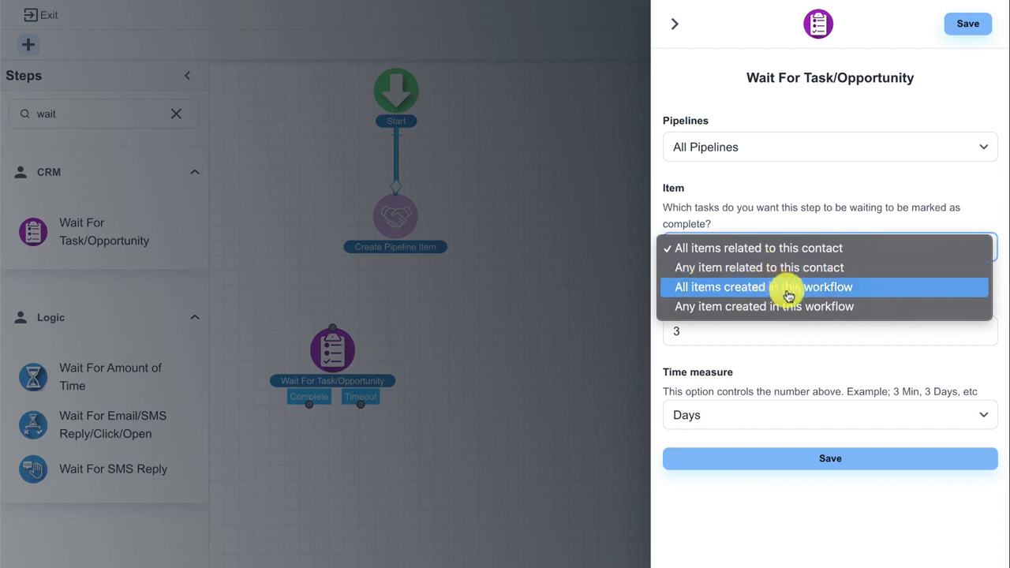
pyautogui.click(789, 247)
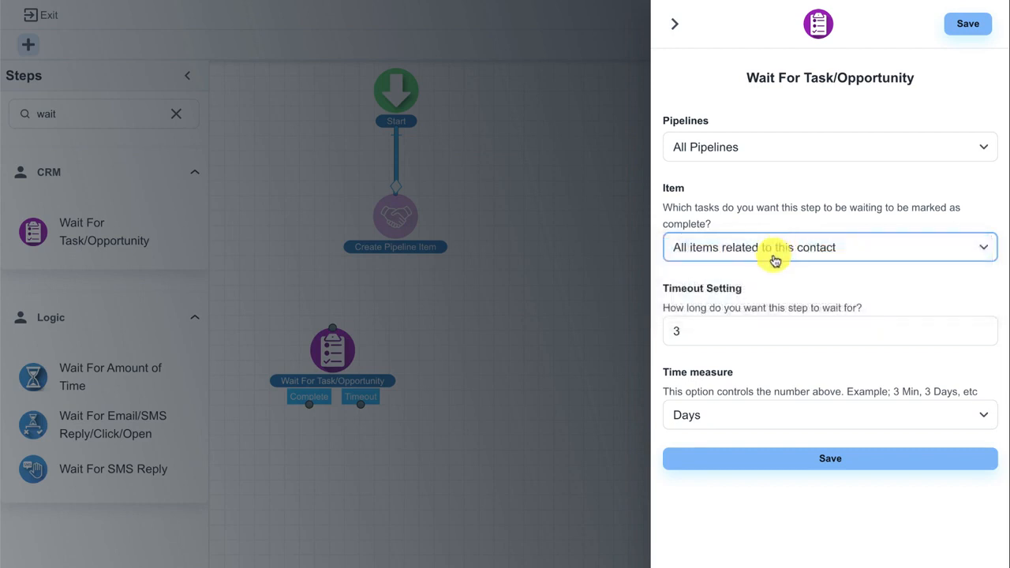
pyautogui.click(776, 261)
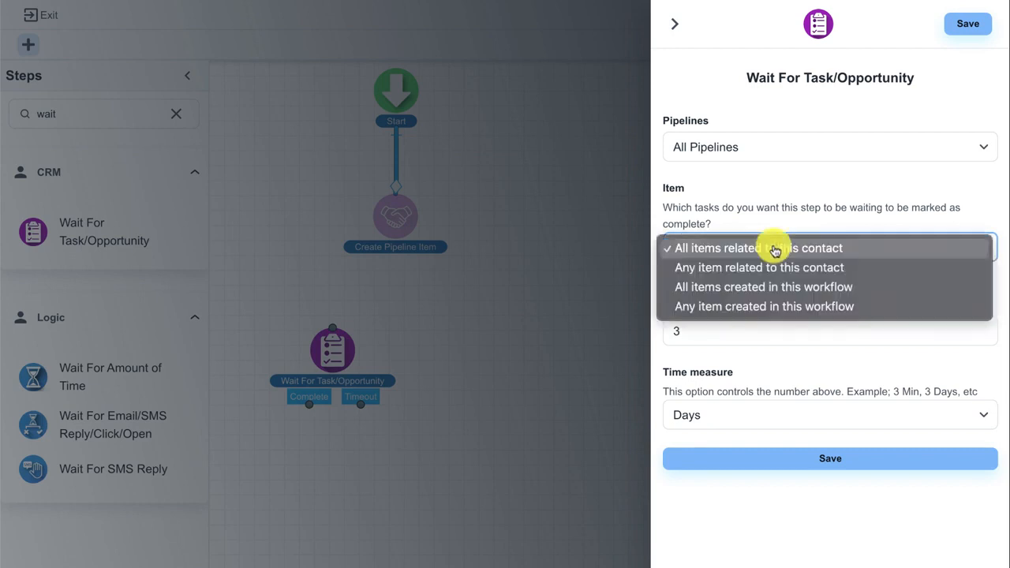
pyautogui.click(818, 294)
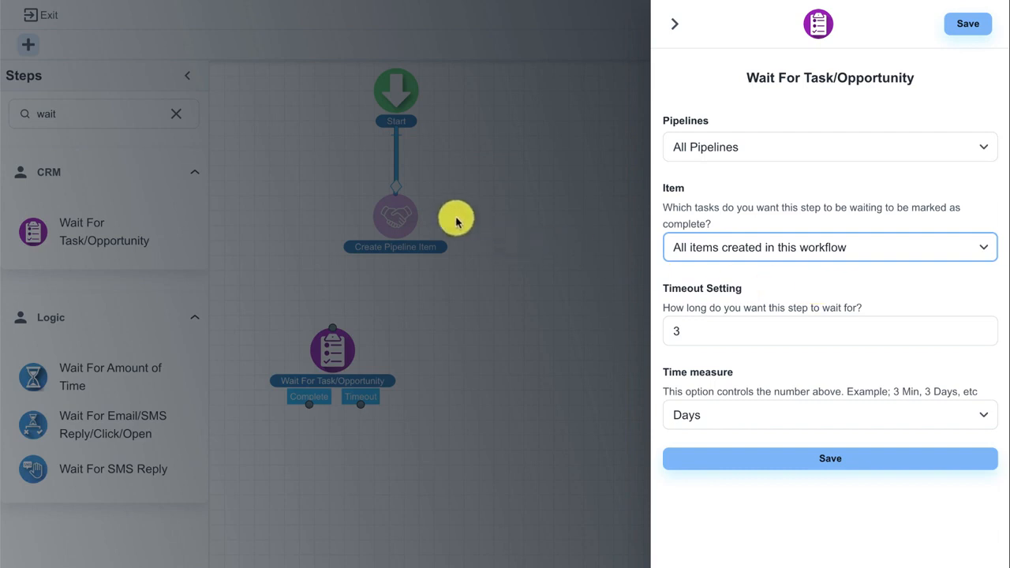
# Save the wait step with a timeout of 3 Days, align it beneath Create Pipeline Item, and connect the two steps
pyautogui.click(684, 321)
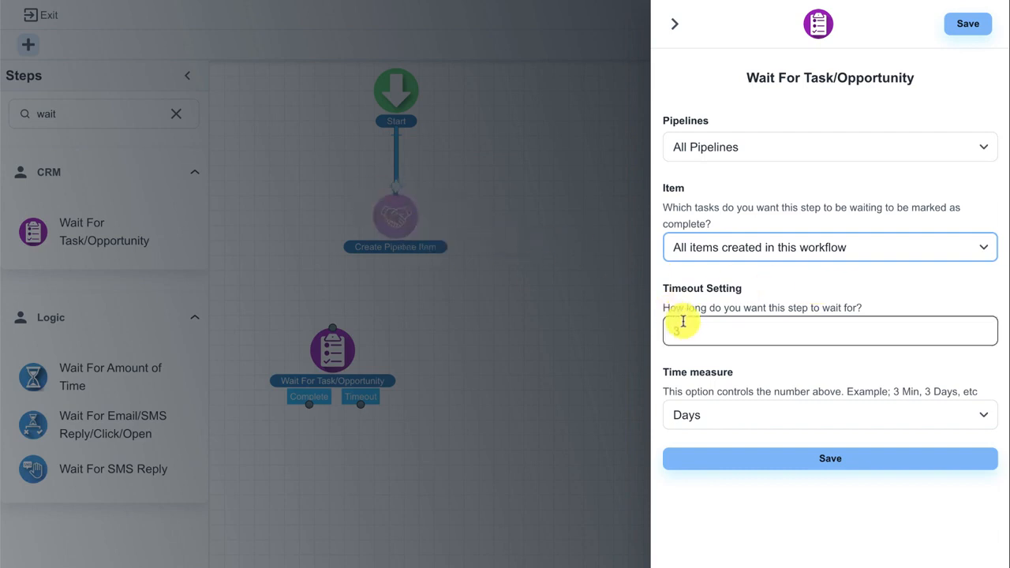
pyautogui.moveTo(699, 329); pyautogui.dragTo(661, 327)
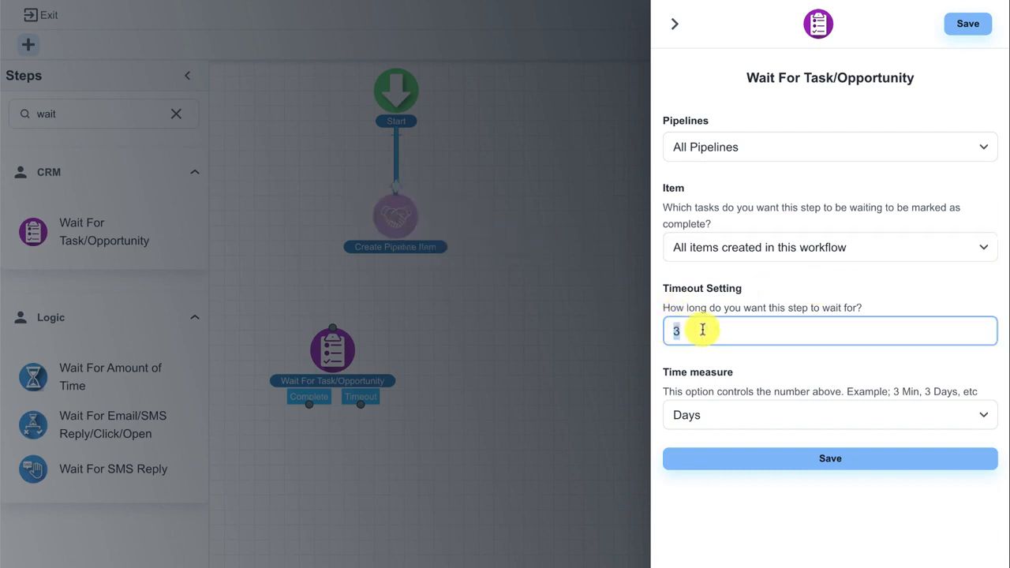
pyautogui.click(756, 458)
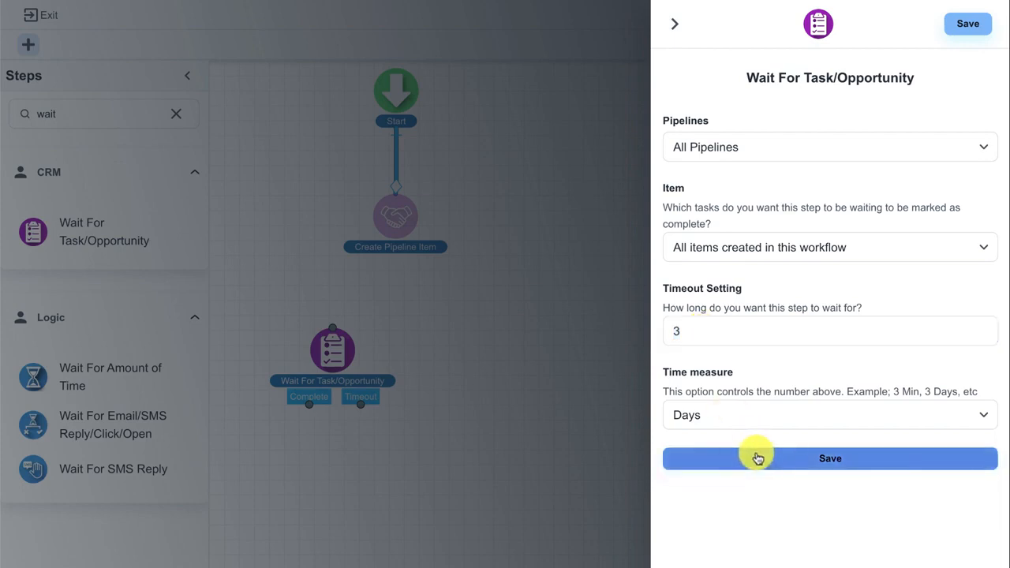
pyautogui.moveTo(348, 360); pyautogui.dragTo(399, 345)
pyautogui.moveTo(395, 253); pyautogui.dragTo(404, 344)
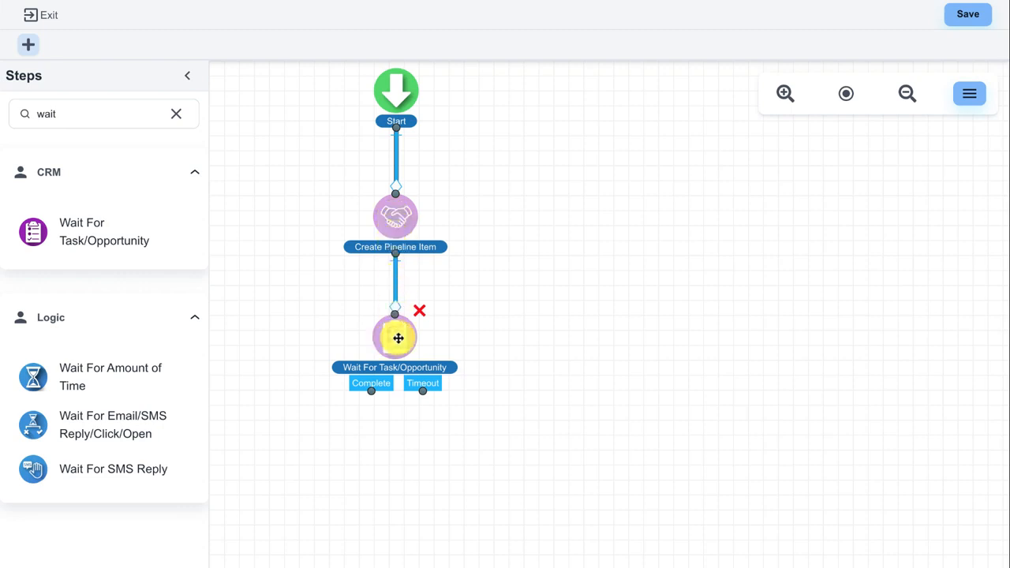
# Reopen the Wait For Task/Opportunity step, set its timeout to 1 and its time measure to Hours, and save it
pyautogui.moveTo(421, 390); pyautogui.dragTo(440, 417)
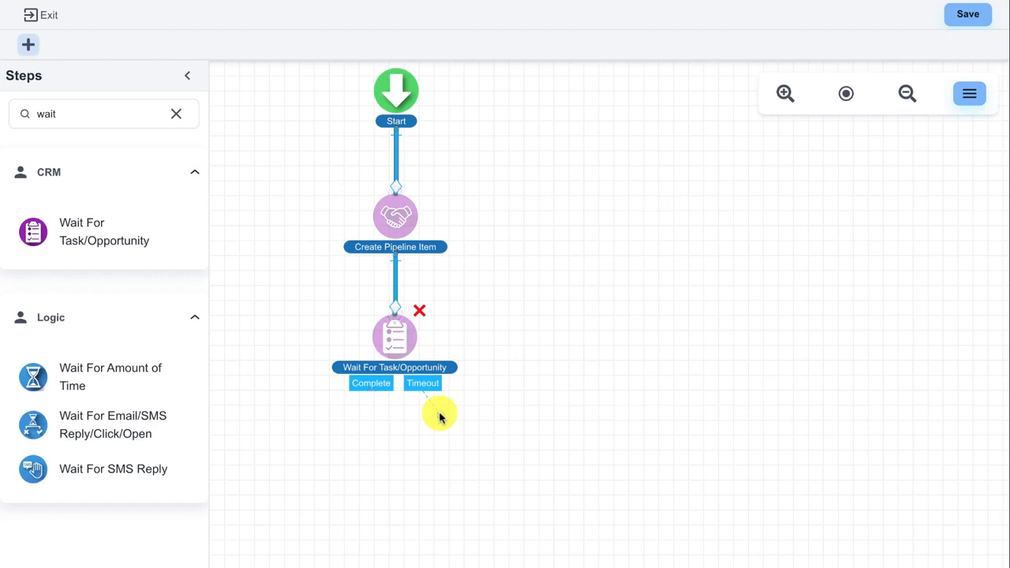
pyautogui.moveTo(440, 417); pyautogui.dragTo(440, 417)
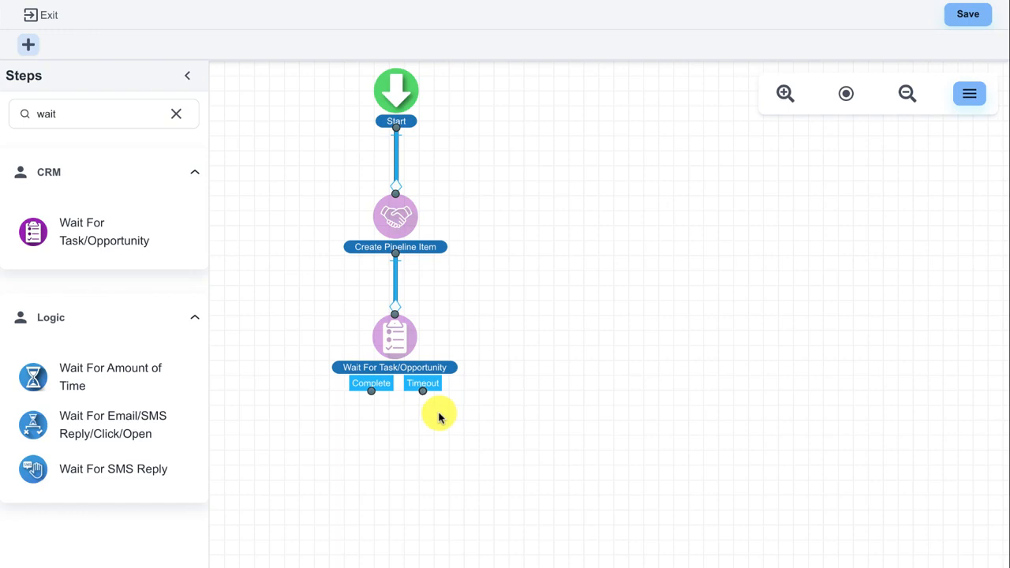
pyautogui.click(399, 349)
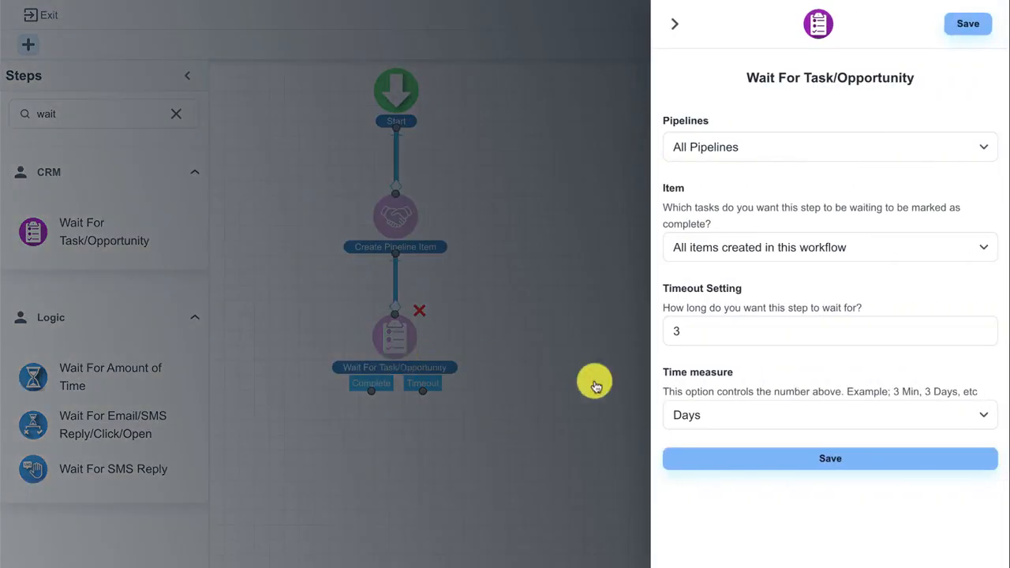
pyautogui.click(757, 414)
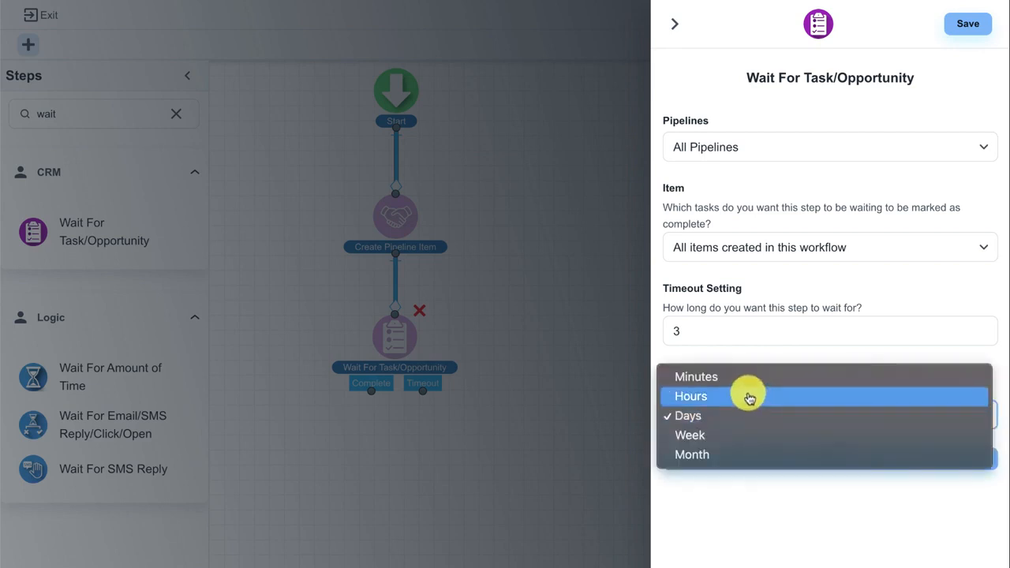
pyautogui.click(749, 397)
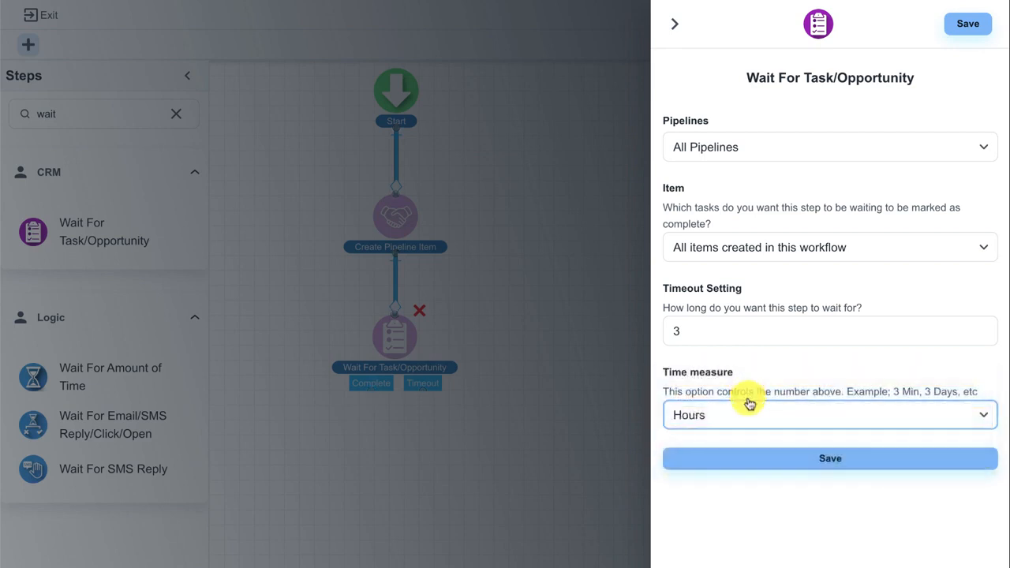
pyautogui.click(702, 331)
pyautogui.moveTo(702, 332); pyautogui.dragTo(632, 332)
pyautogui.write('1')
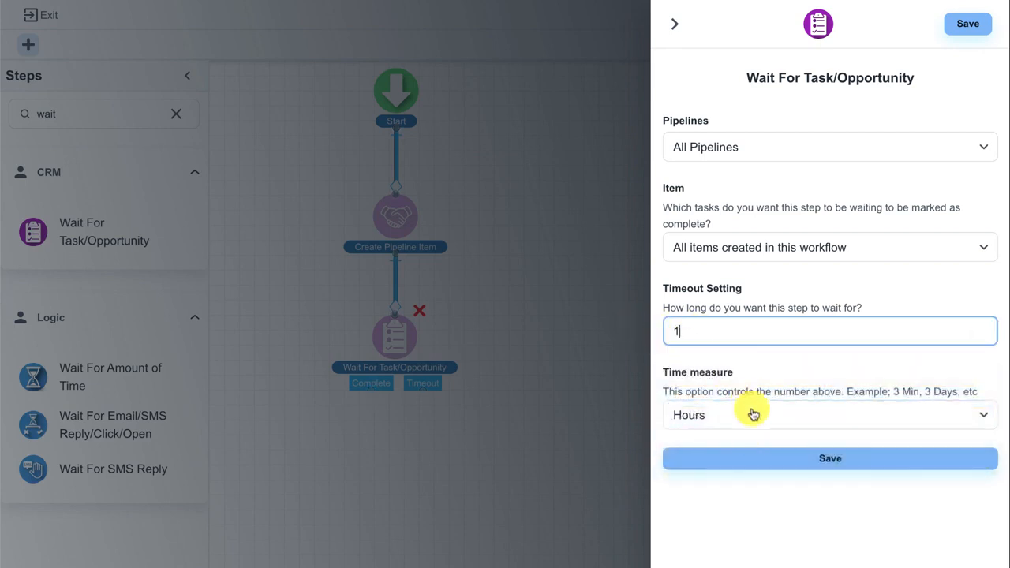
pyautogui.click(753, 458)
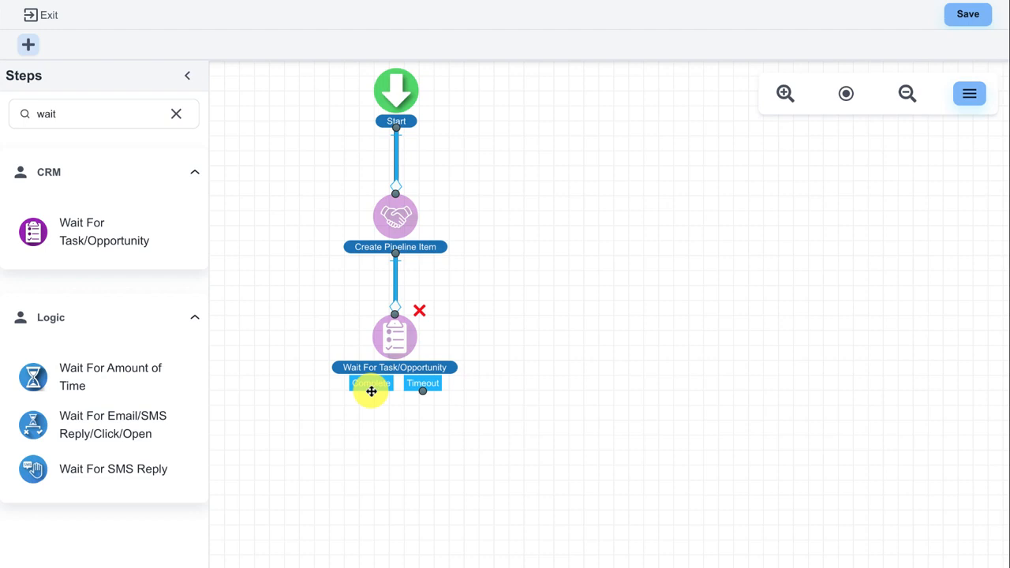
# Try adding a Send SMS step below the wait step, and close its settings without saving
pyautogui.moveTo(424, 393); pyautogui.dragTo(487, 458)
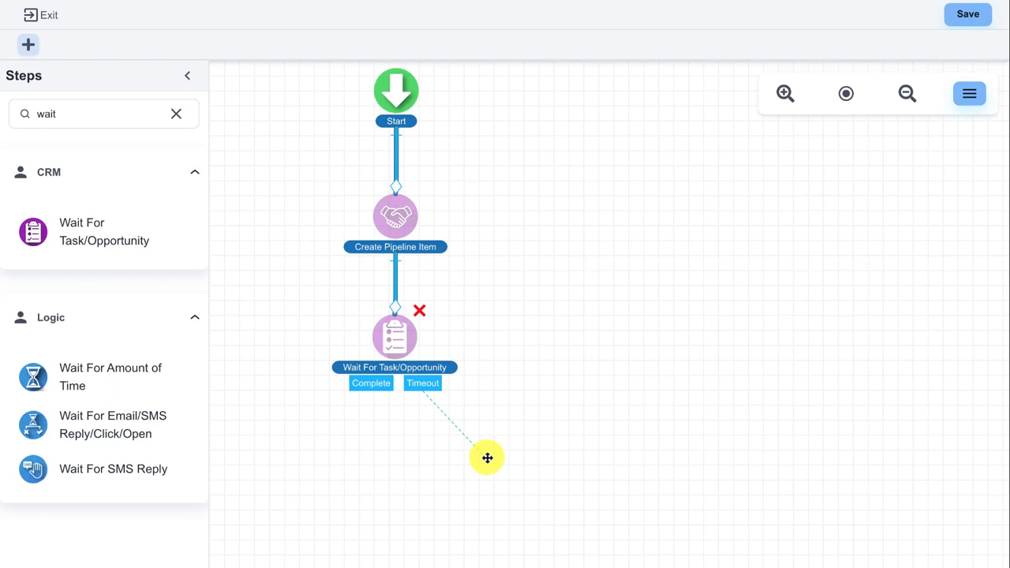
pyautogui.moveTo(487, 458); pyautogui.dragTo(486, 457)
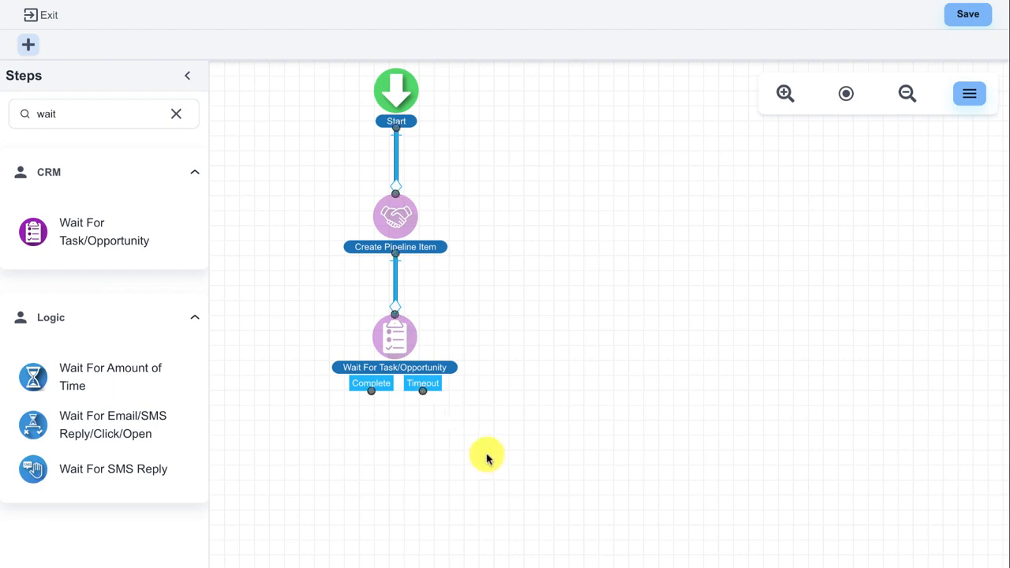
pyautogui.click(176, 115)
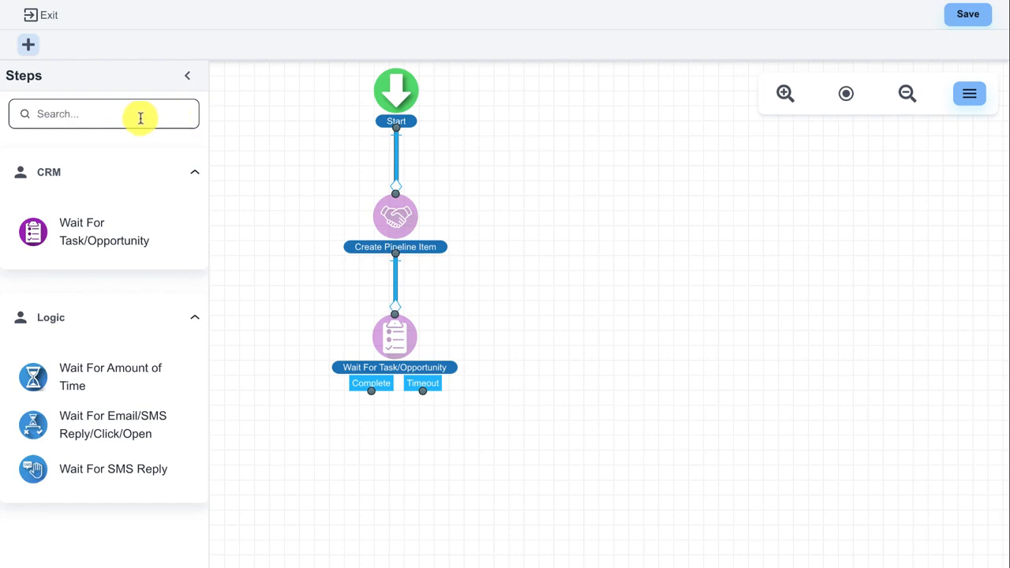
pyautogui.write('sms')
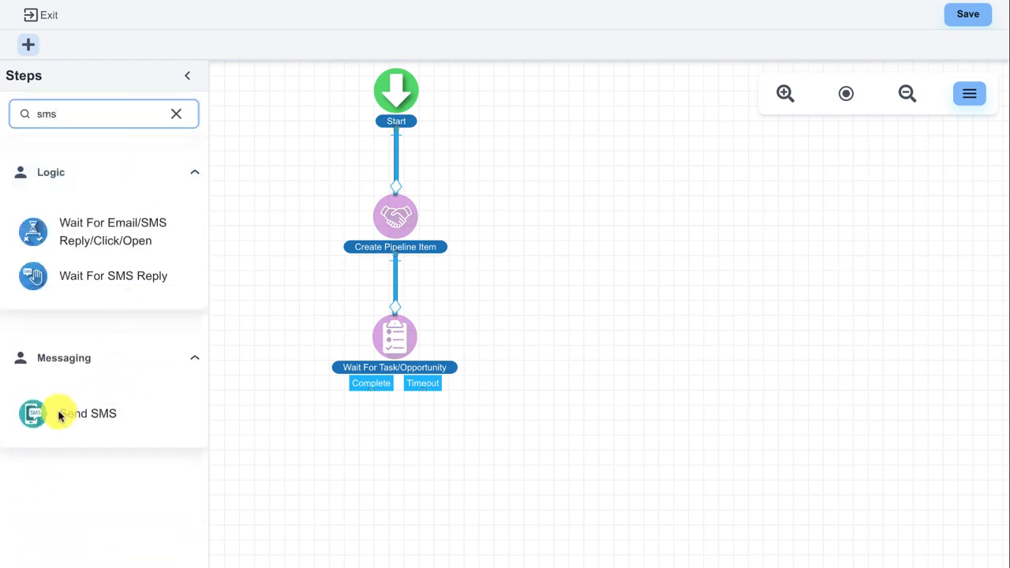
pyautogui.moveTo(59, 416); pyautogui.dragTo(463, 439)
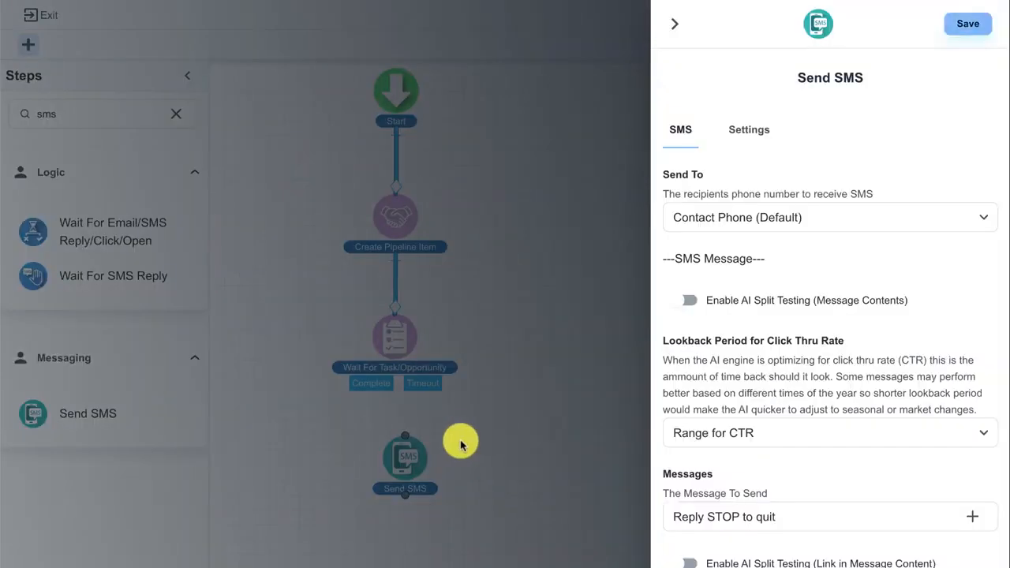
pyautogui.click(675, 32)
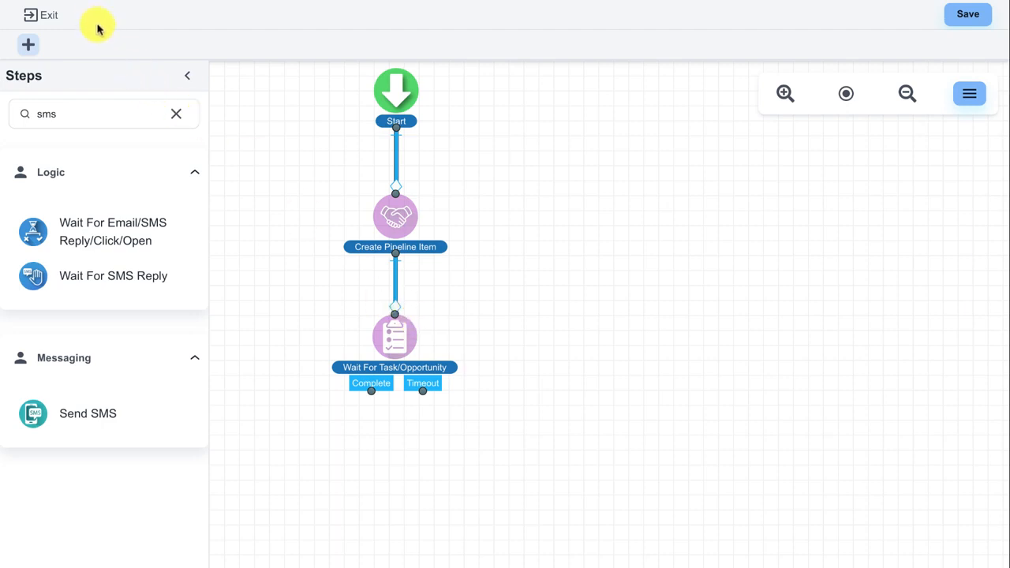
# Exit the flow builder without saving and open the first contact's record from the contacts database
pyautogui.click(55, 17)
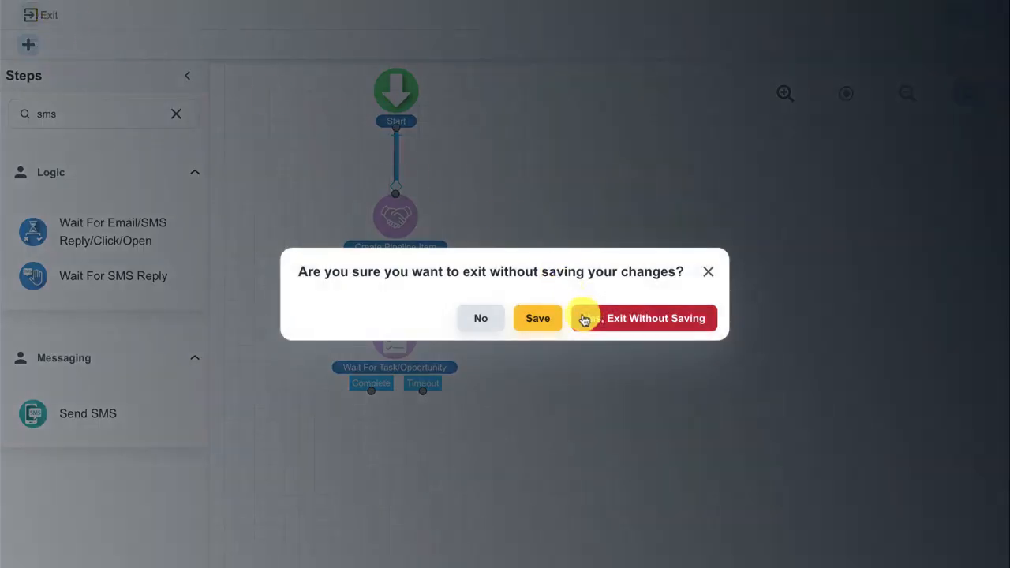
pyautogui.click(605, 323)
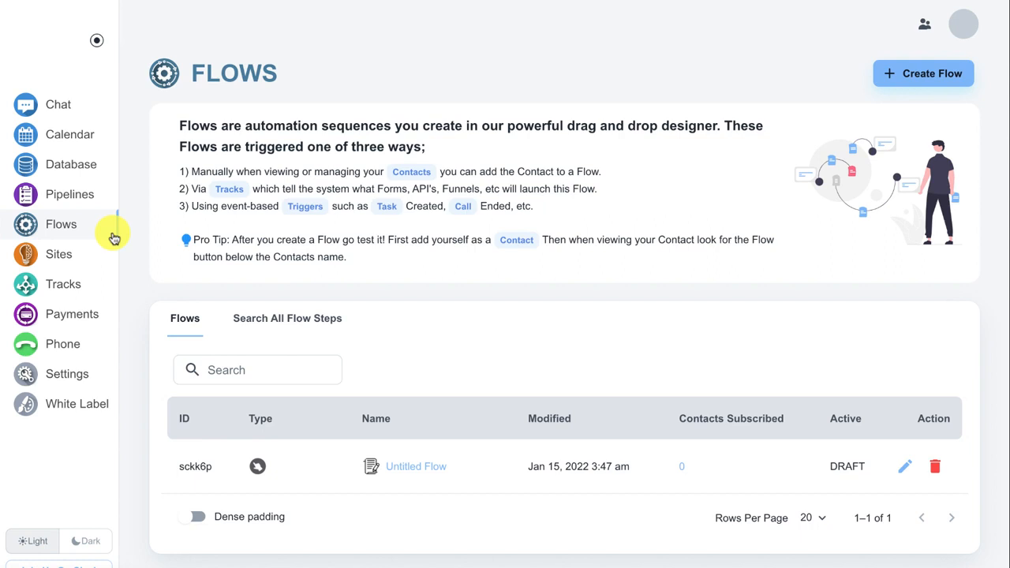
pyautogui.click(91, 170)
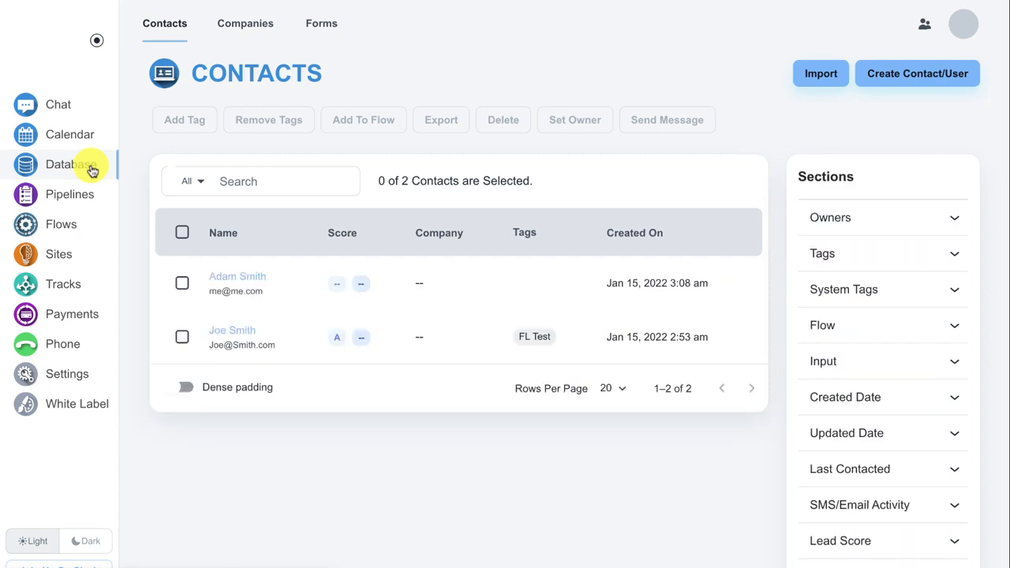
pyautogui.click(256, 279)
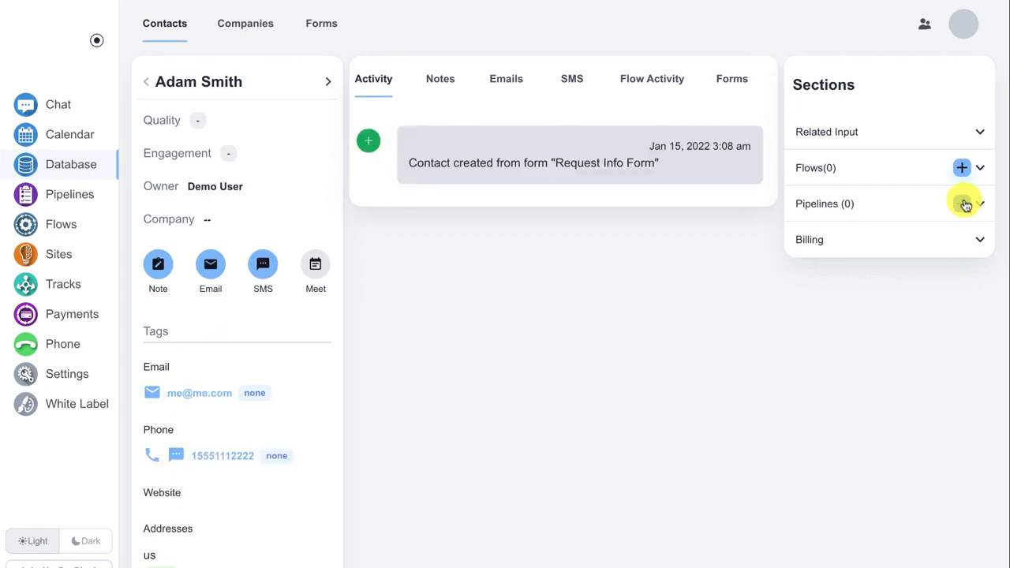
# View the new pipeline item form from the contact's record, close it without saving, and go to Pipelines
pyautogui.click(964, 203)
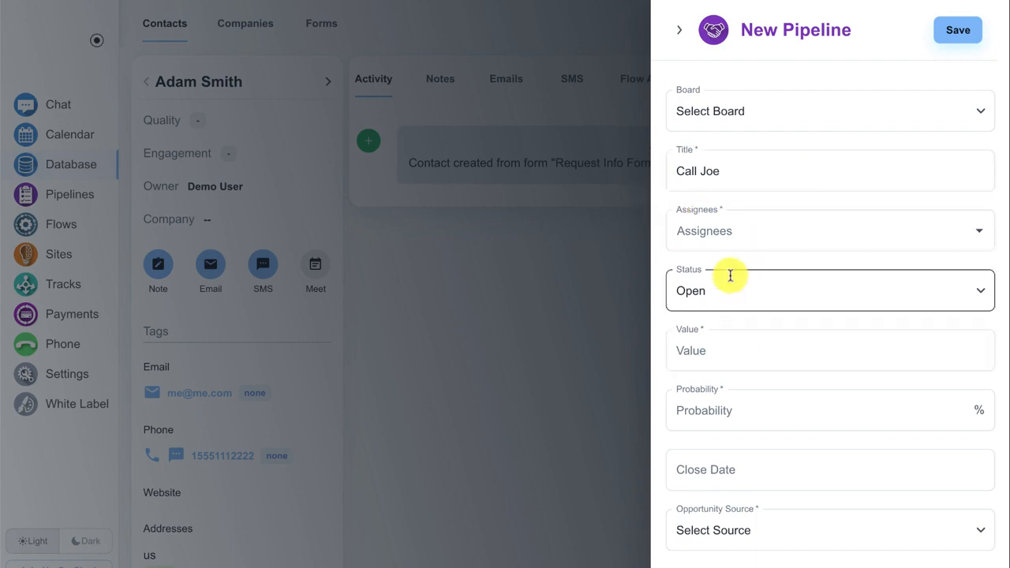
pyautogui.click(678, 30)
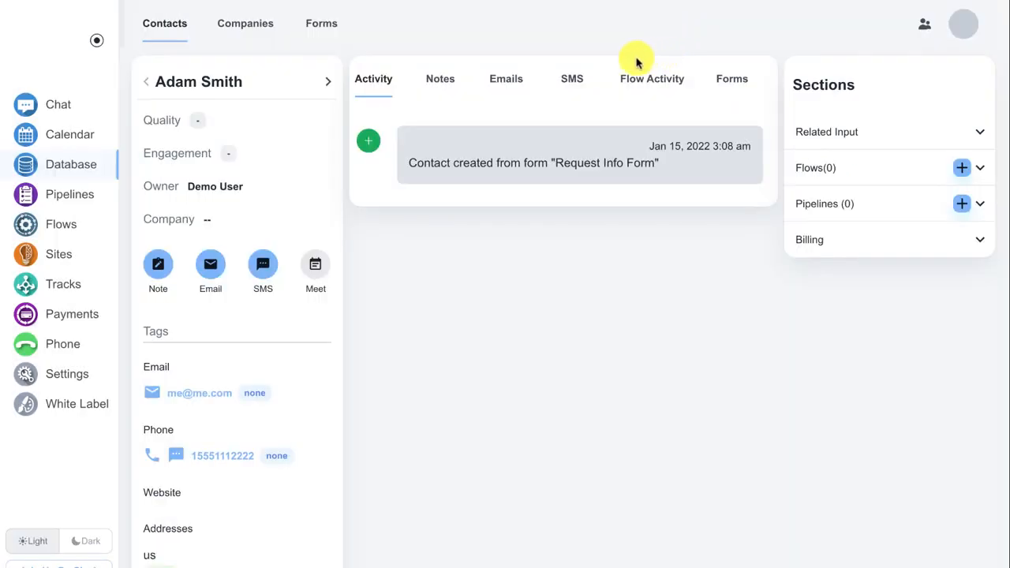
pyautogui.click(88, 196)
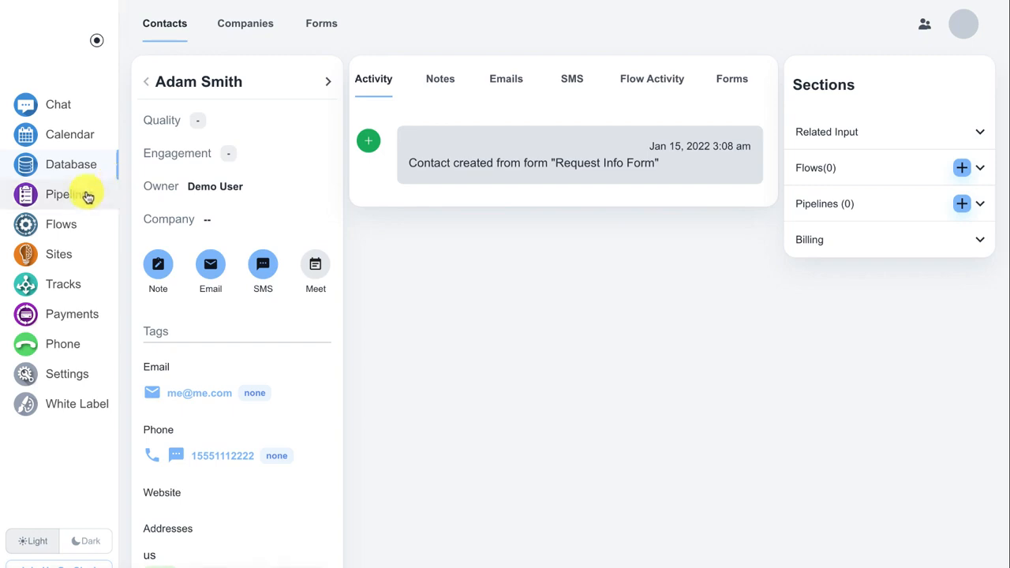